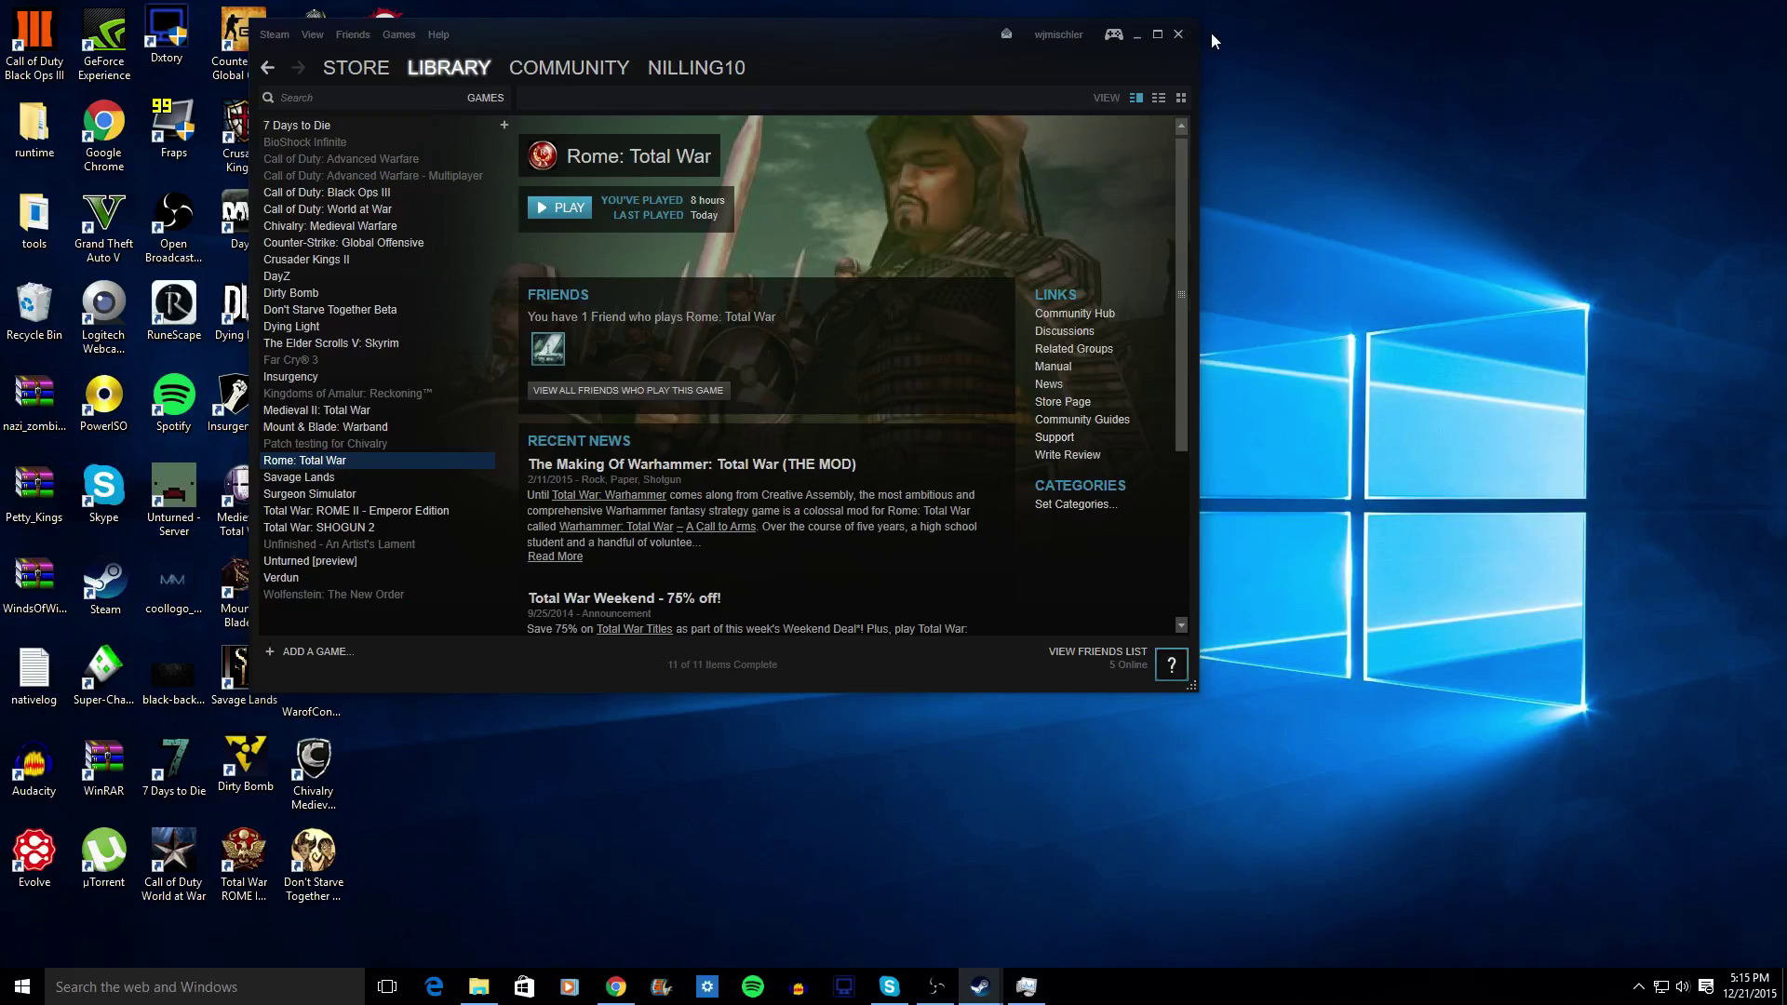
Step: Rearrange the Steam window on the desktop around the Rome: Total War shortcut
left_click(1157, 37)
mouse_move(568, 67)
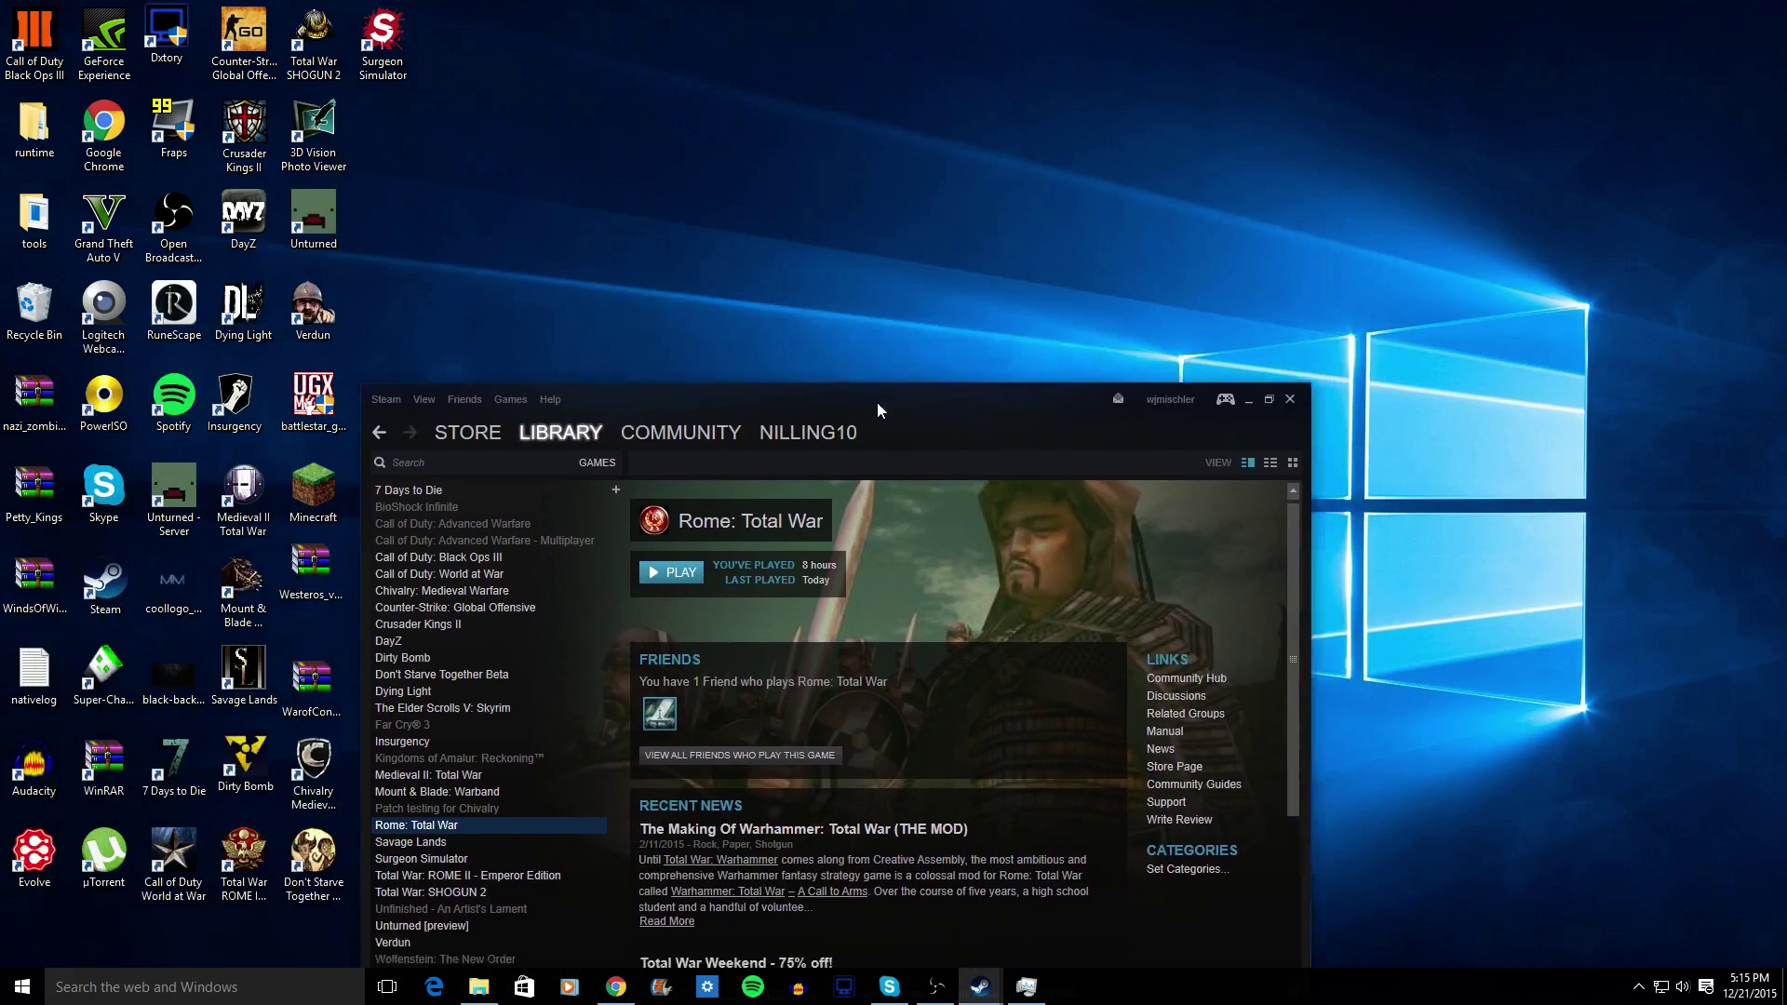
left_click_drag(900, 3, 447, 470)
left_click_drag(978, 335, 1159, 590)
left_click_drag(1271, 624, 970, 341)
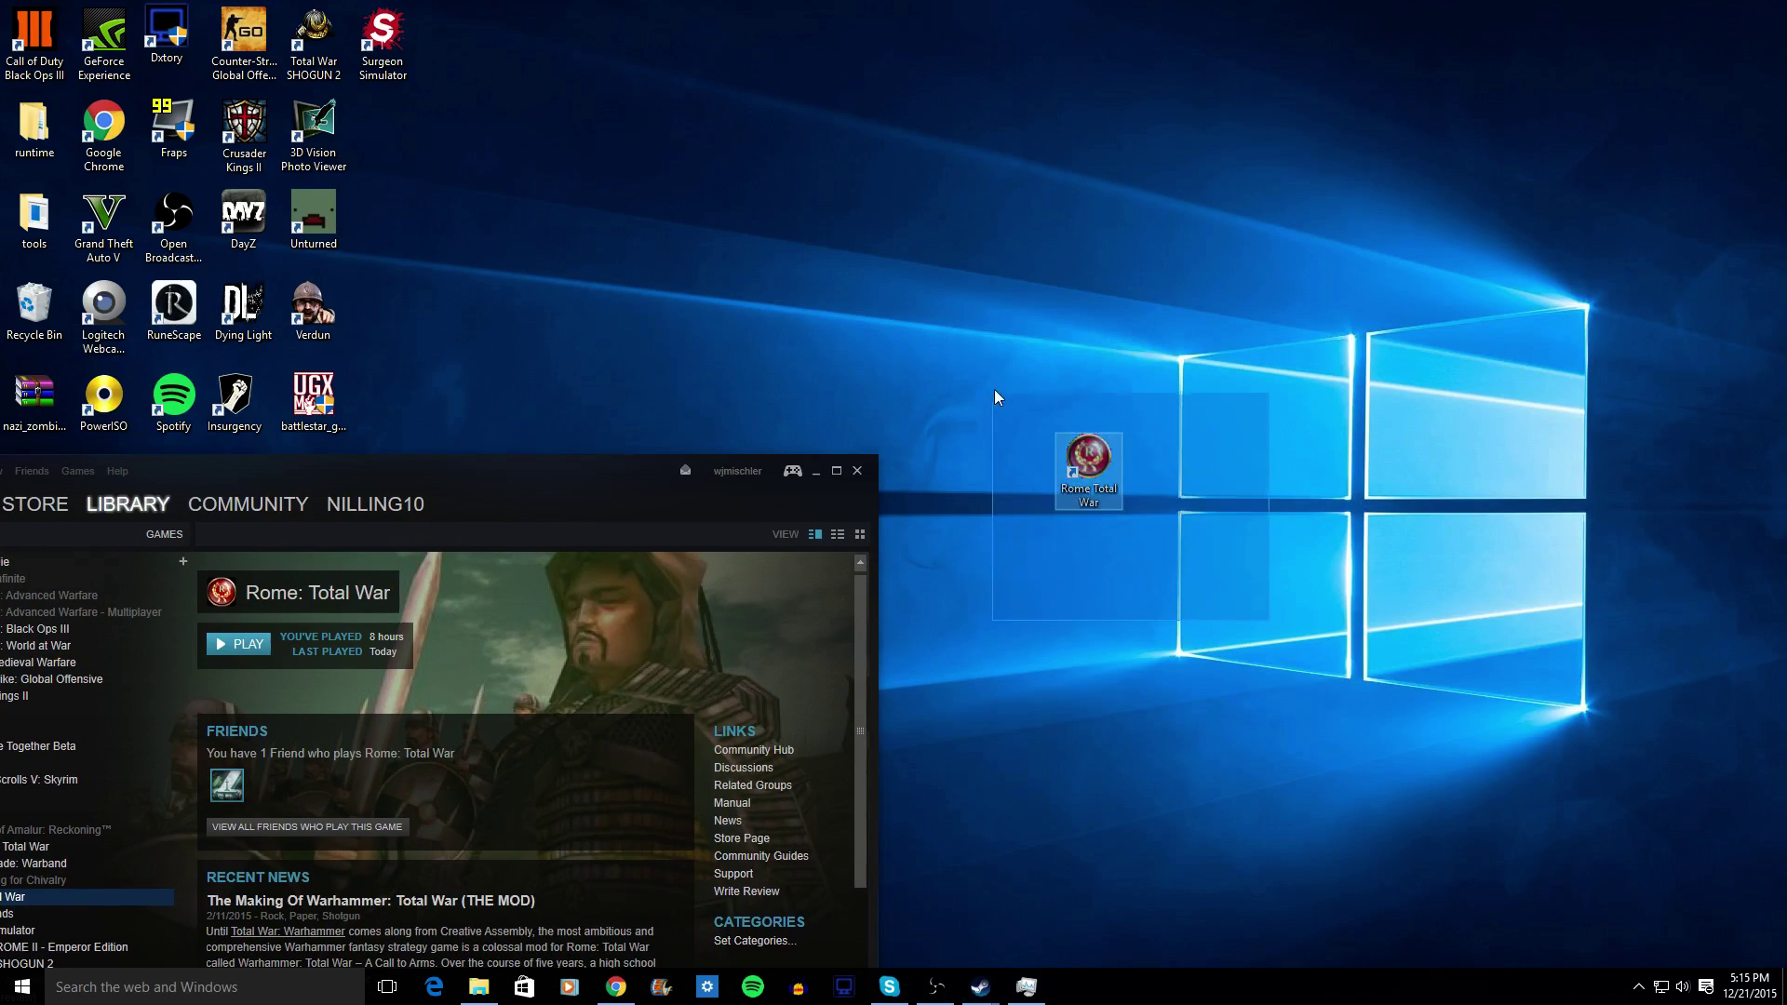
mouse_move(545, 480)
left_mouse_down()
mouse_move(962, 266)
mouse_move(1008, 162)
left_mouse_up()
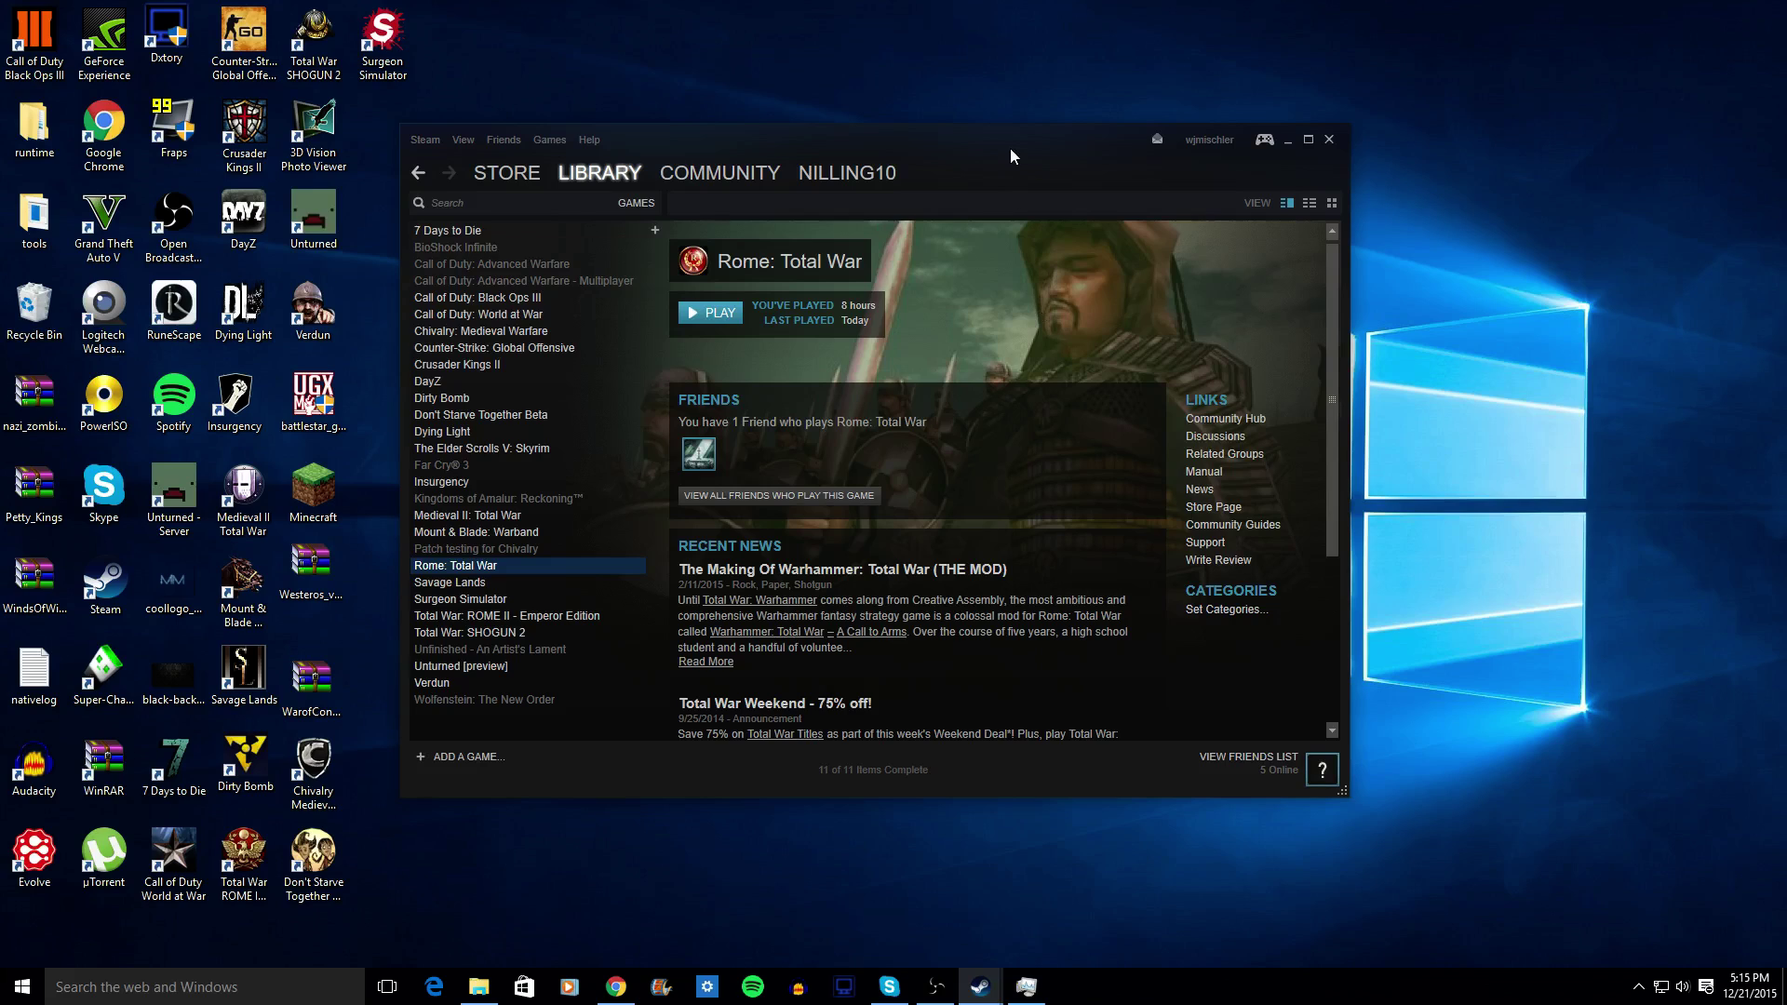
left_click_drag(1010, 148, 1066, 142)
mouse_move(785, 38)
left_mouse_down()
mouse_move(909, 122)
mouse_move(1709, 846)
mouse_move(895, 134)
left_mouse_up()
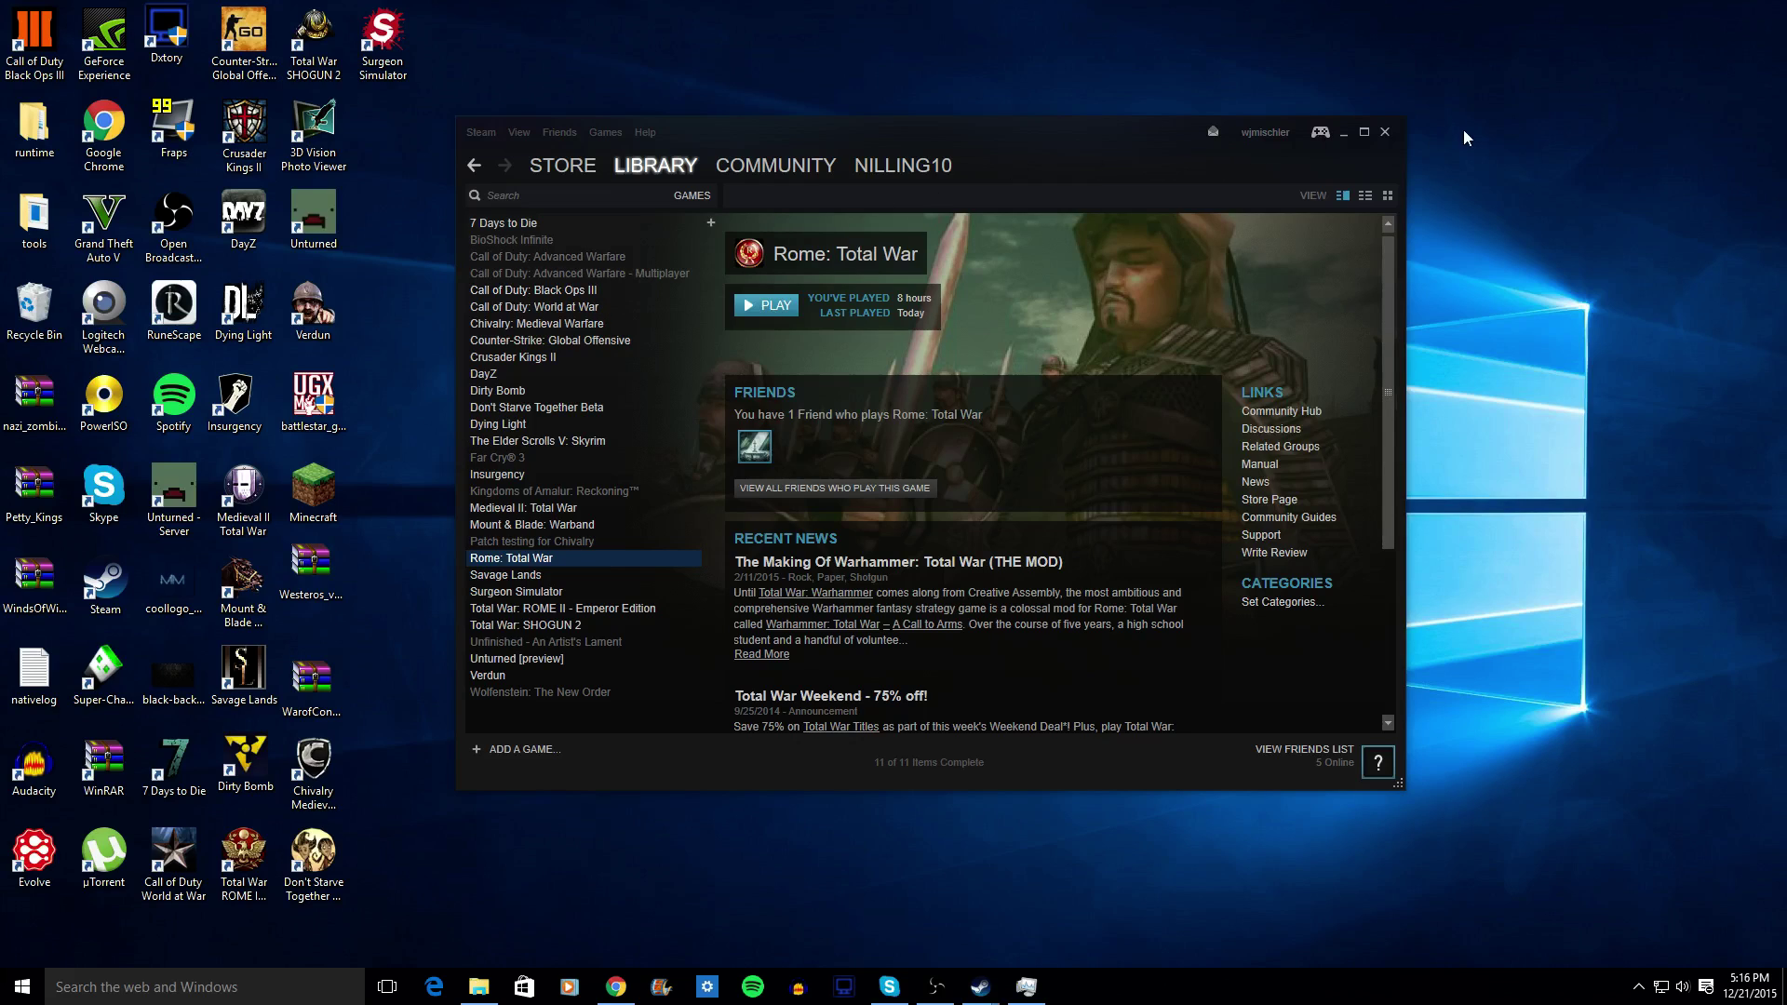
mouse_move(1260, 159)
left_mouse_down()
mouse_move(741, 531)
mouse_move(851, 188)
left_mouse_up()
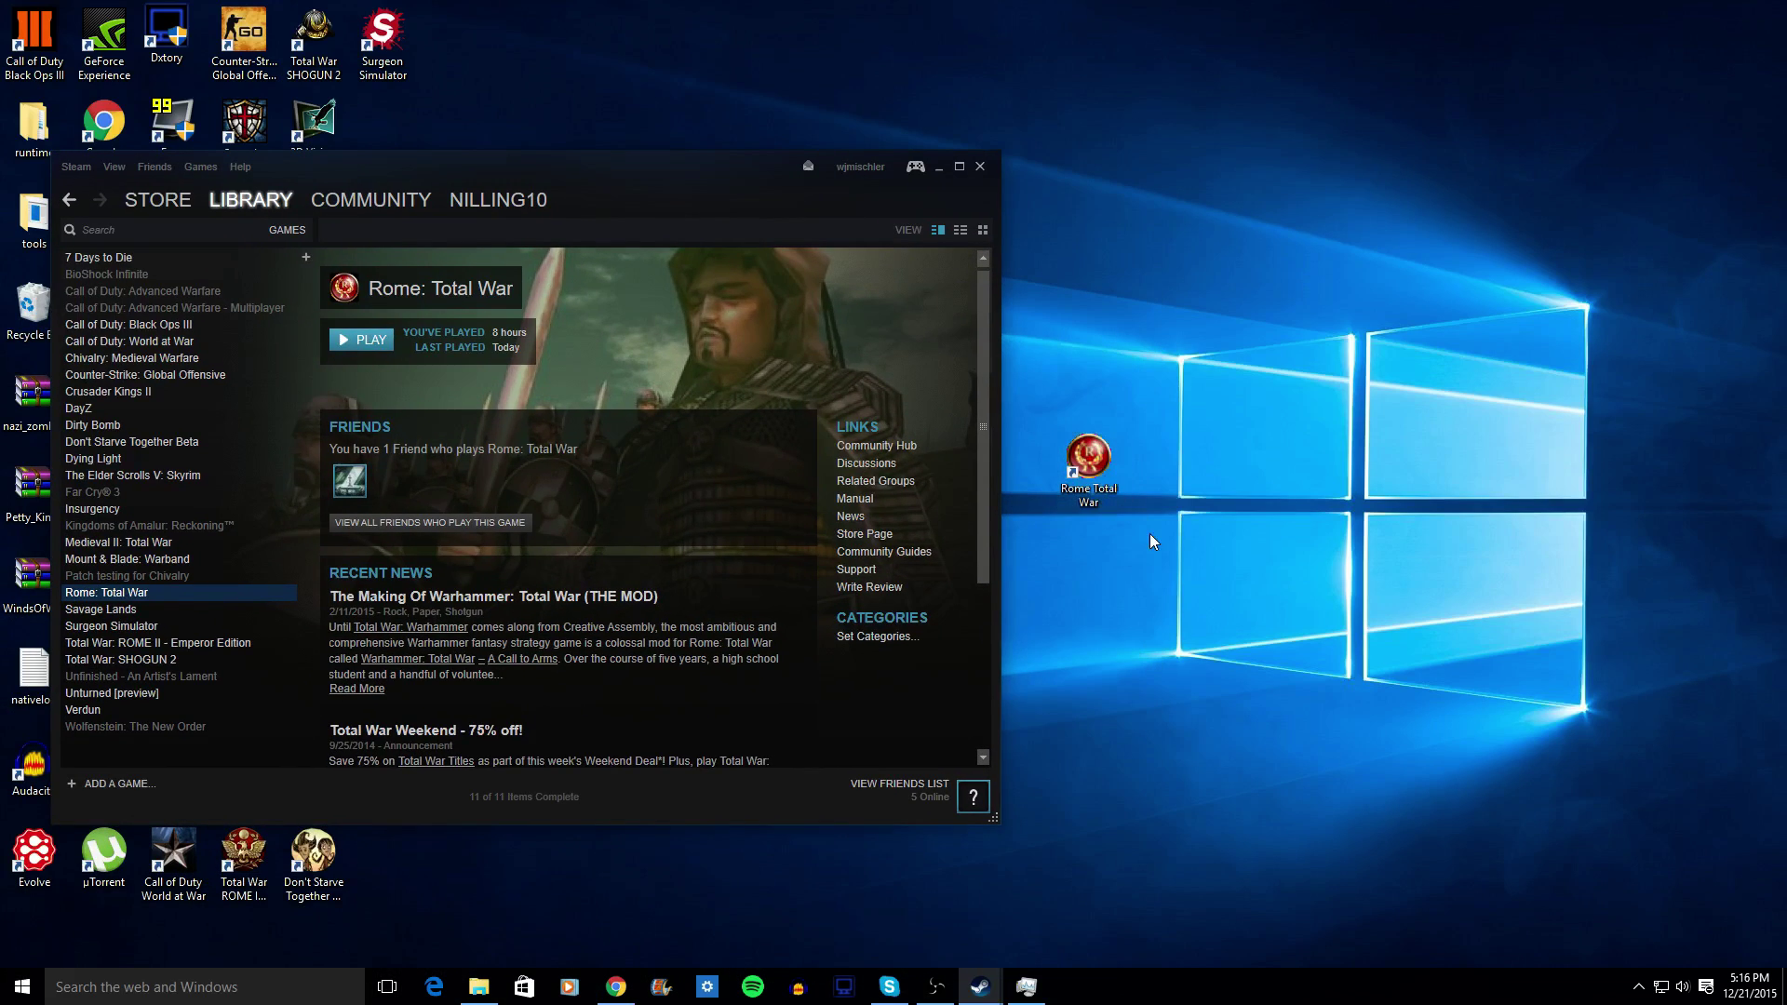
left_click_drag(684, 184, 1162, 187)
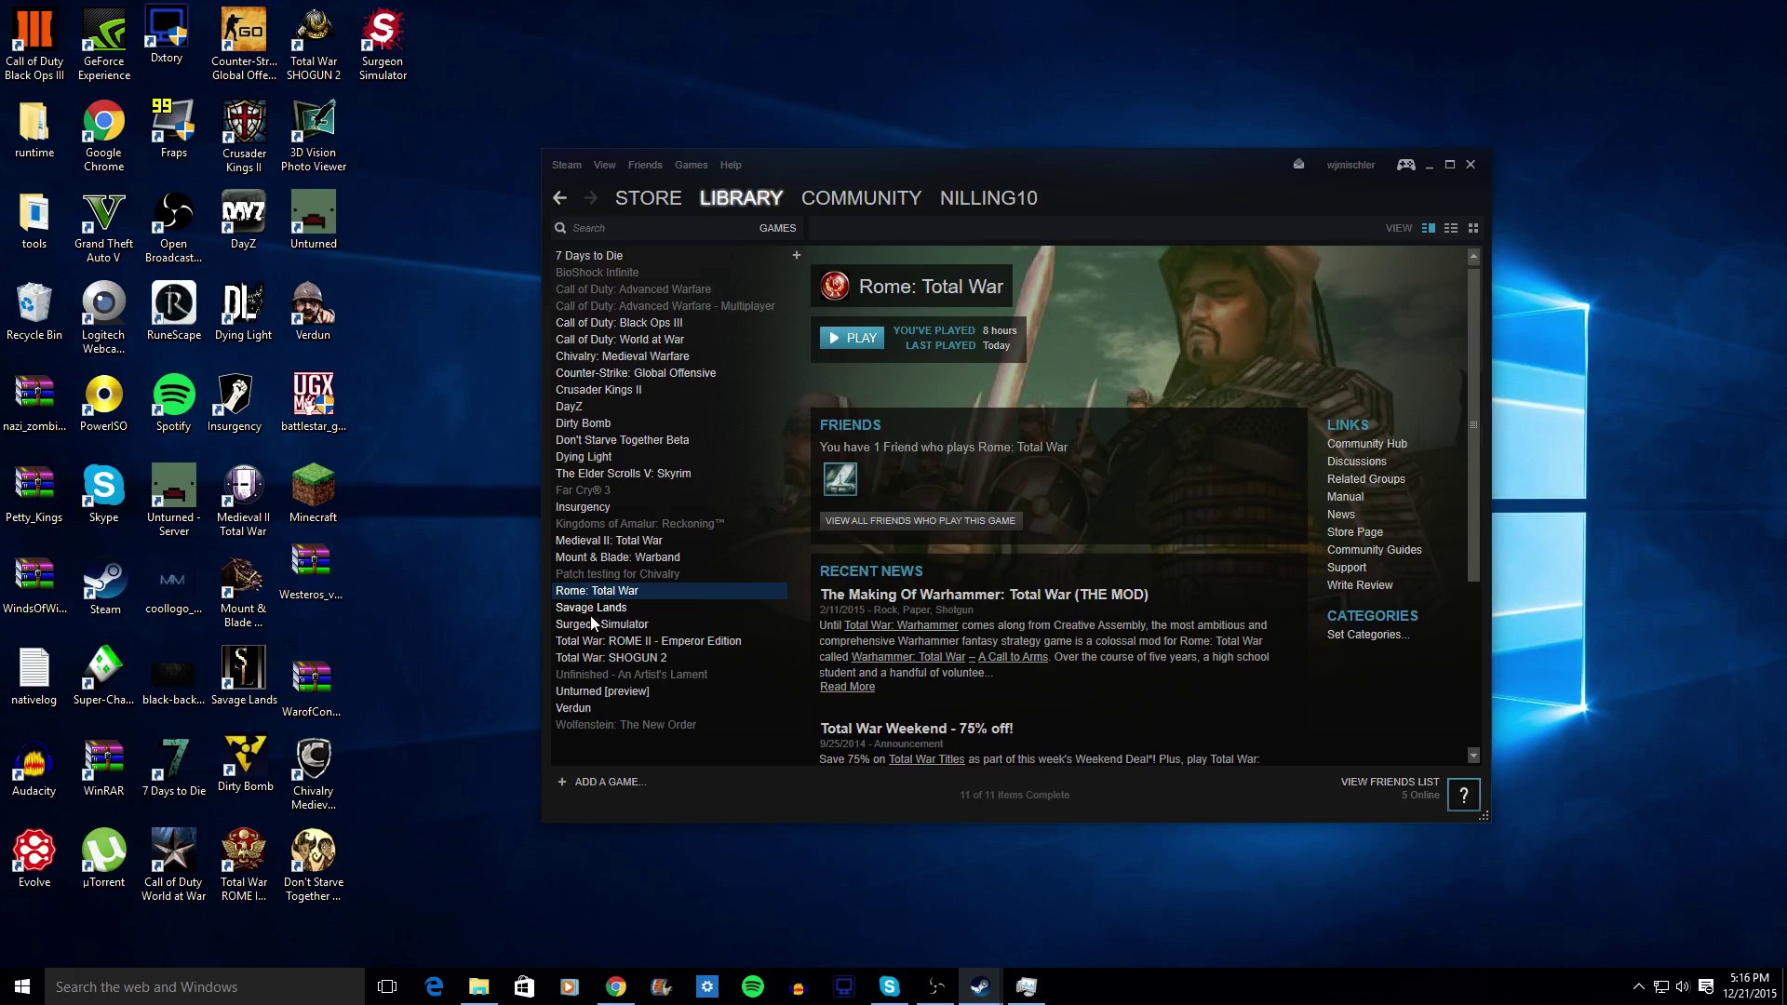
Step: Open the launch options in Rome: Total War's library Properties
right_click(622, 588)
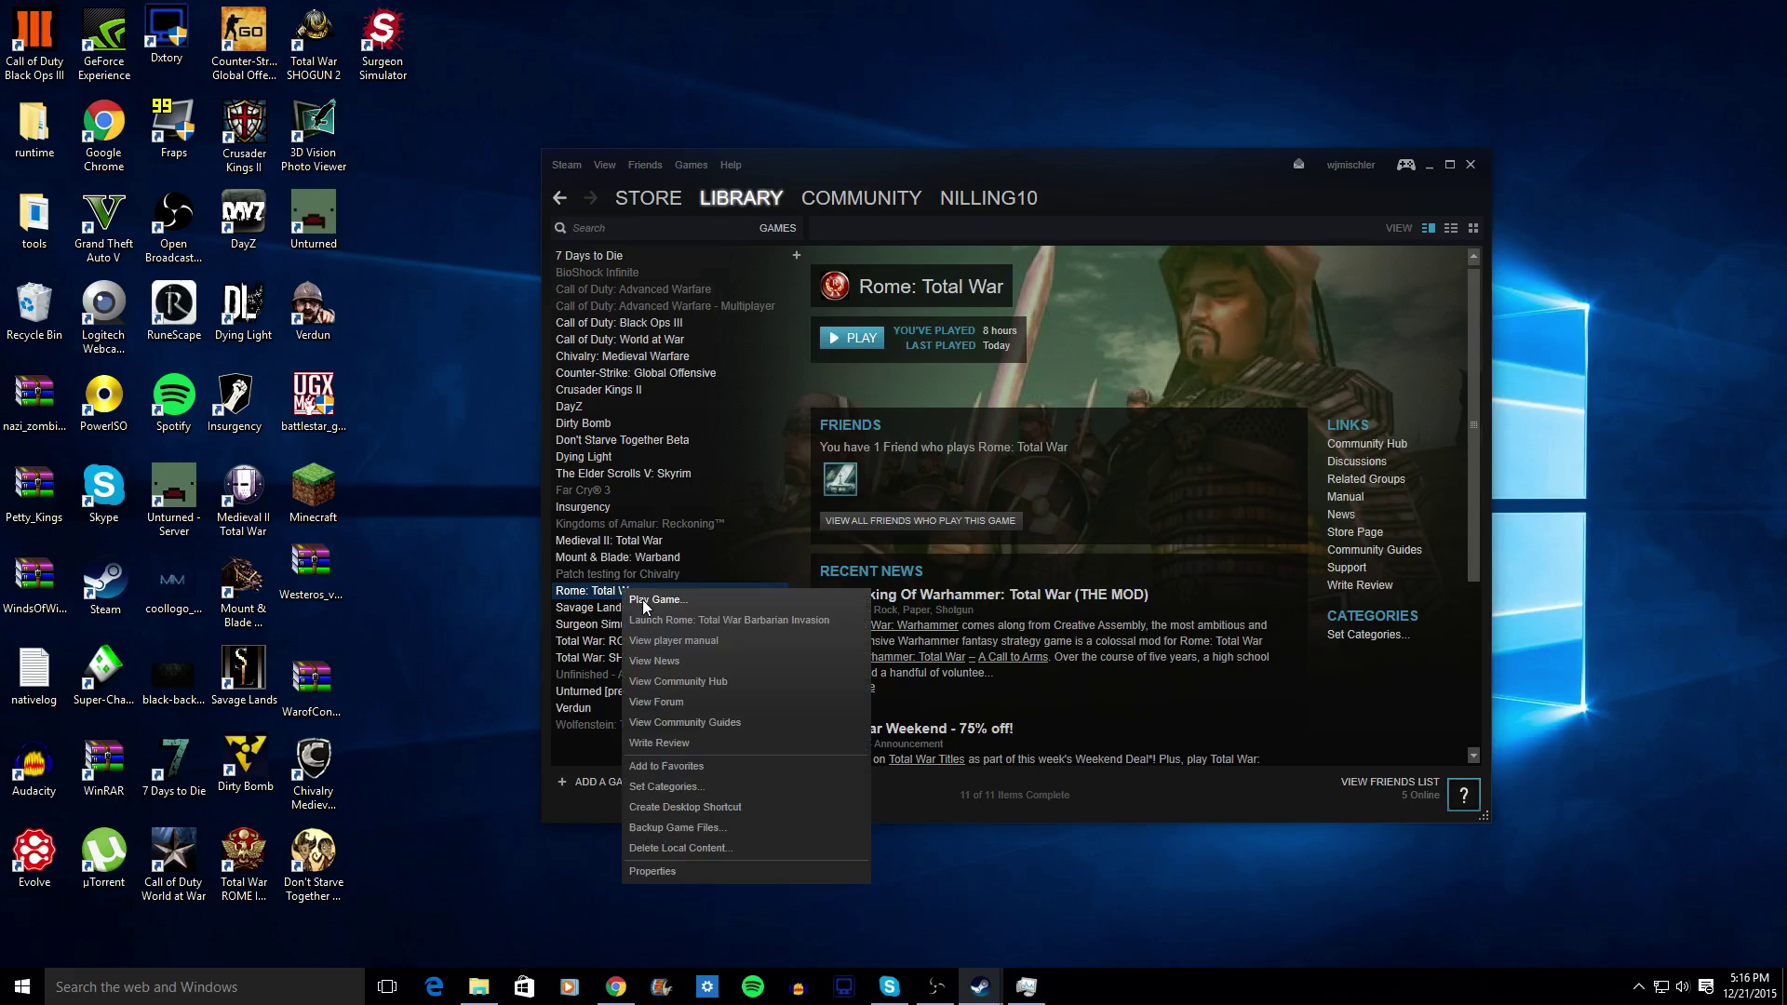
left_click(679, 873)
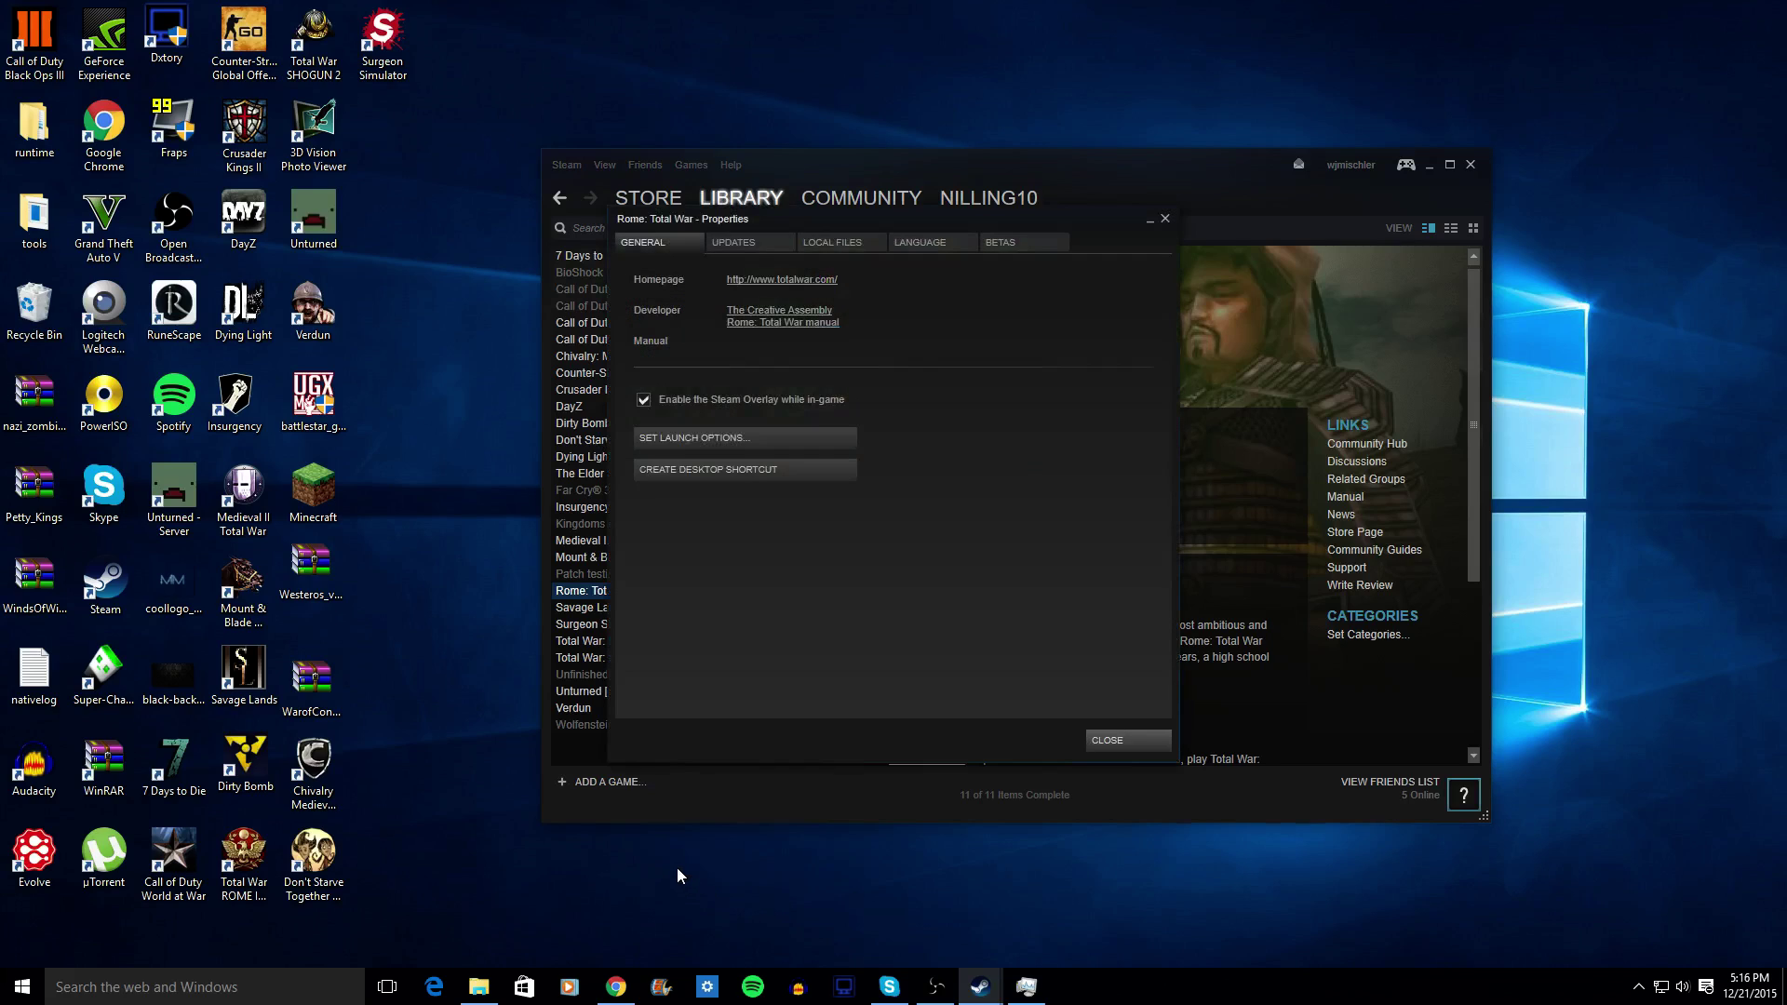
left_click(726, 437)
type("-ne")
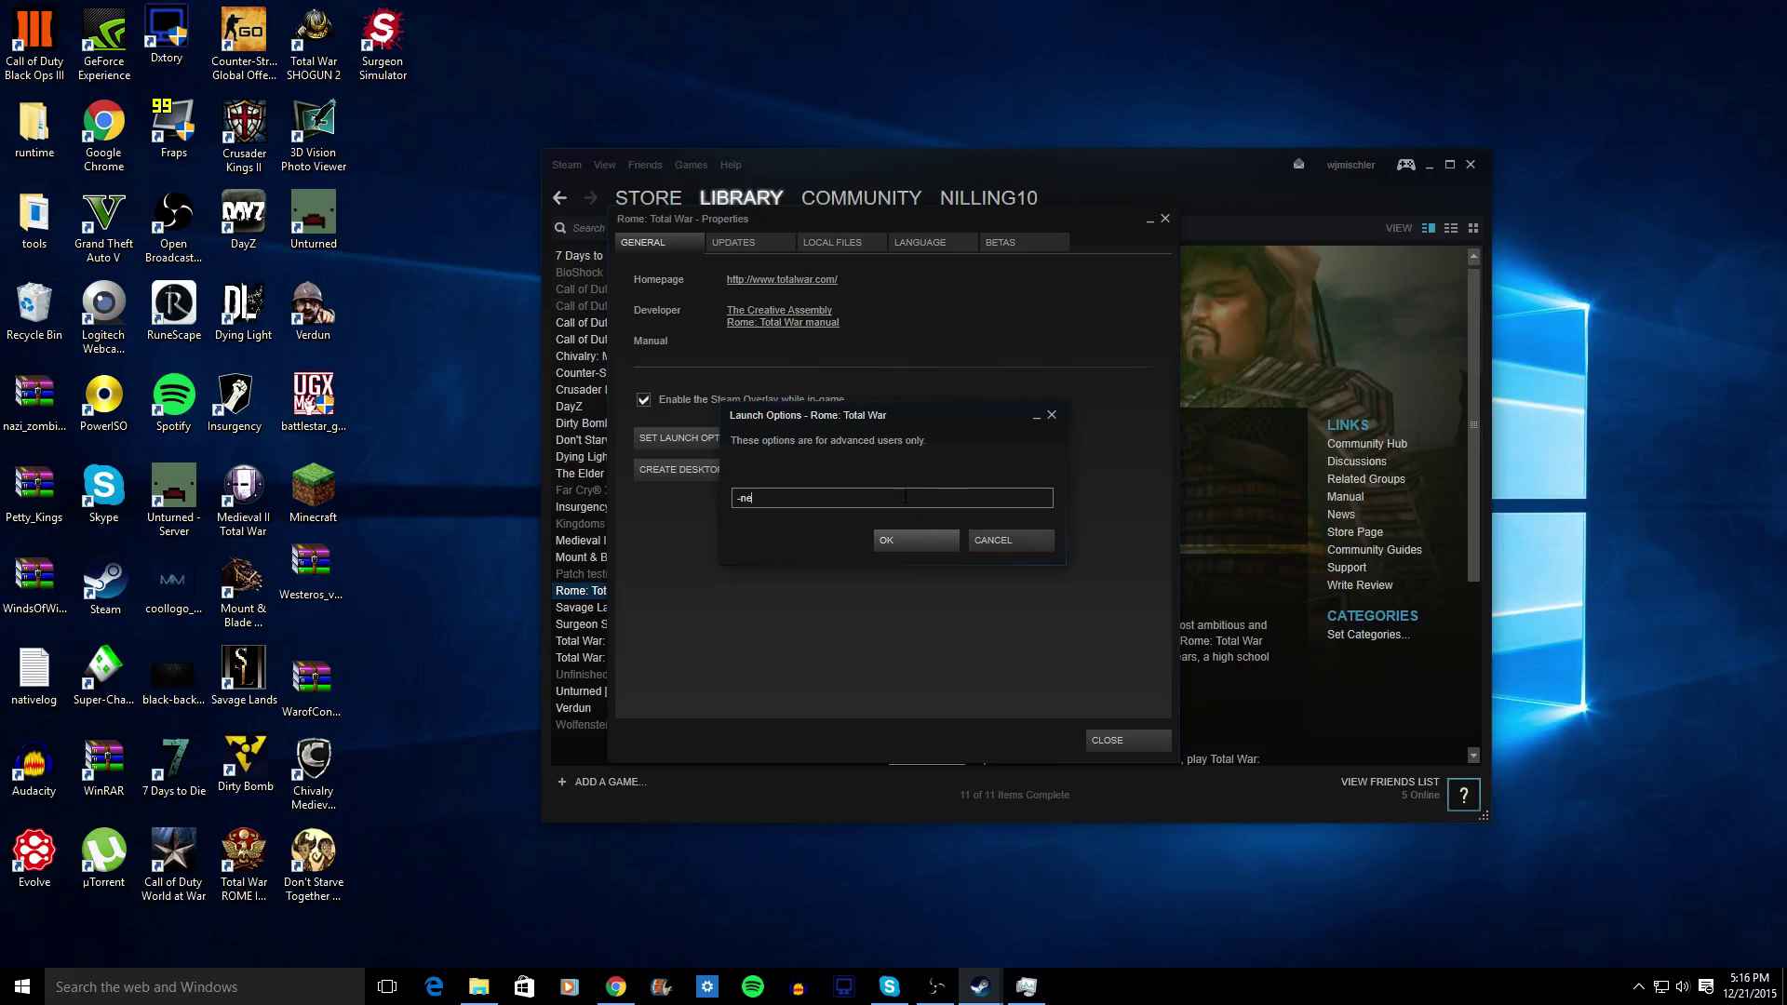
Step: Confirm the '-ne' launch option and close Rome: Total War's properties
left_click(904, 541)
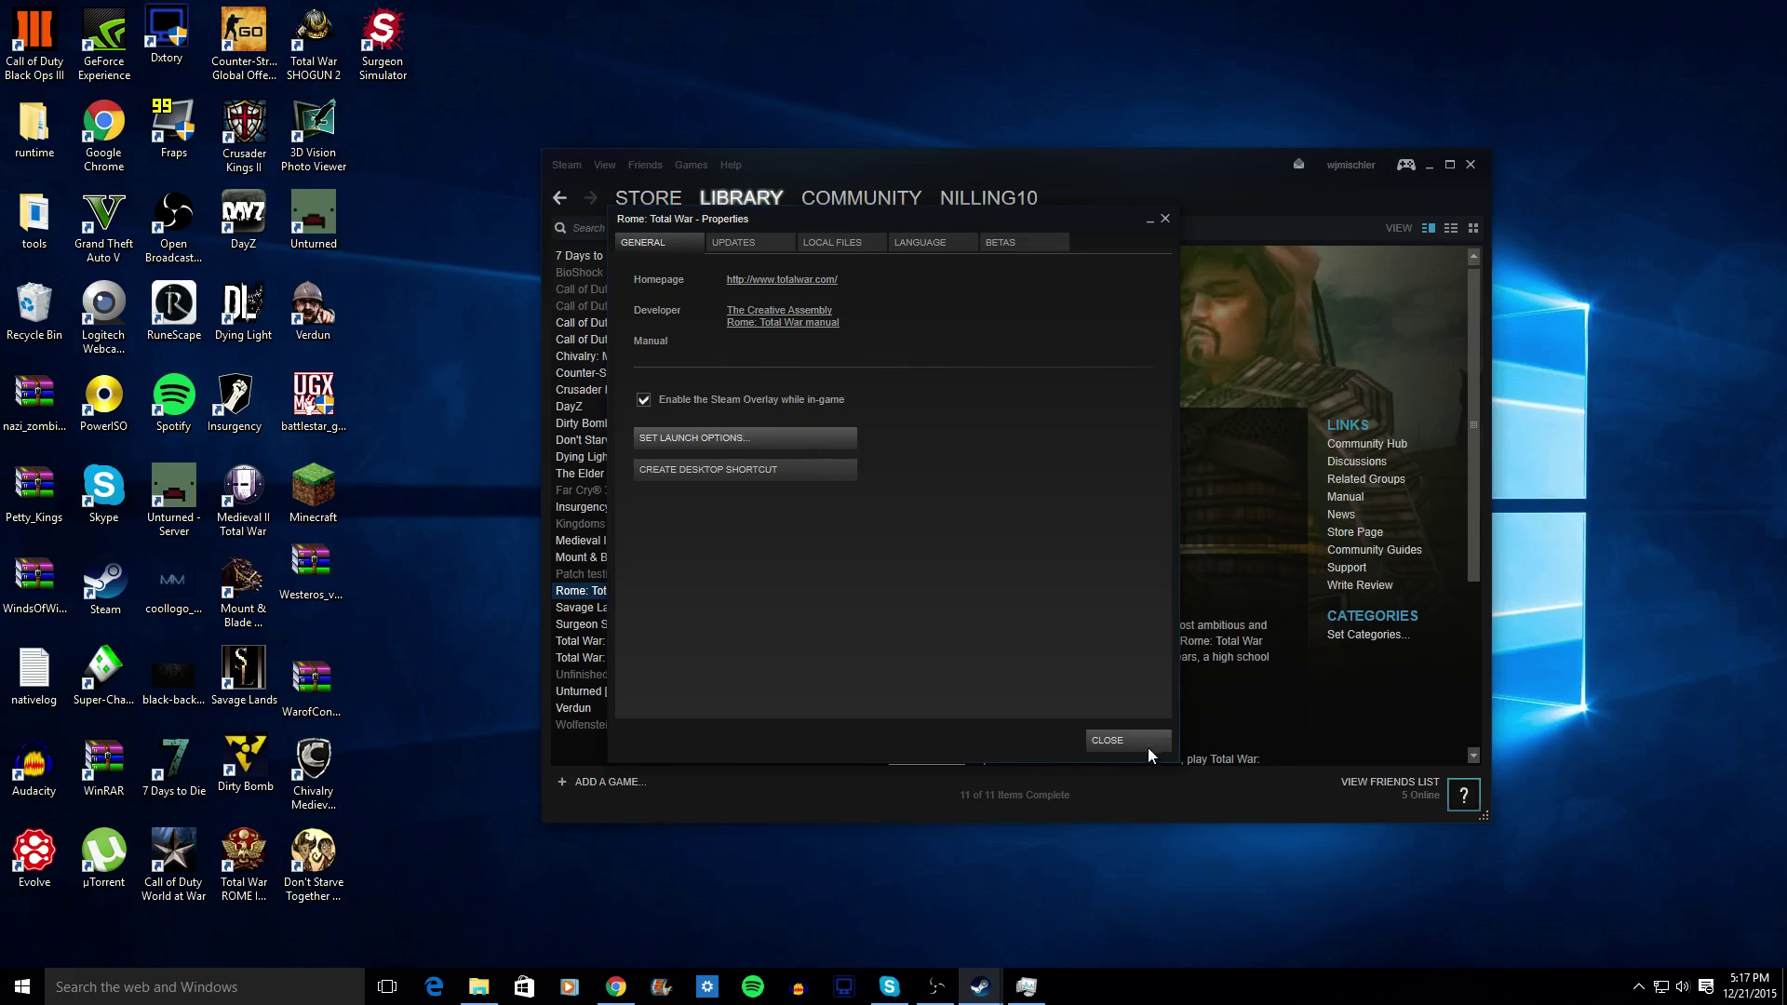
left_click(1125, 740)
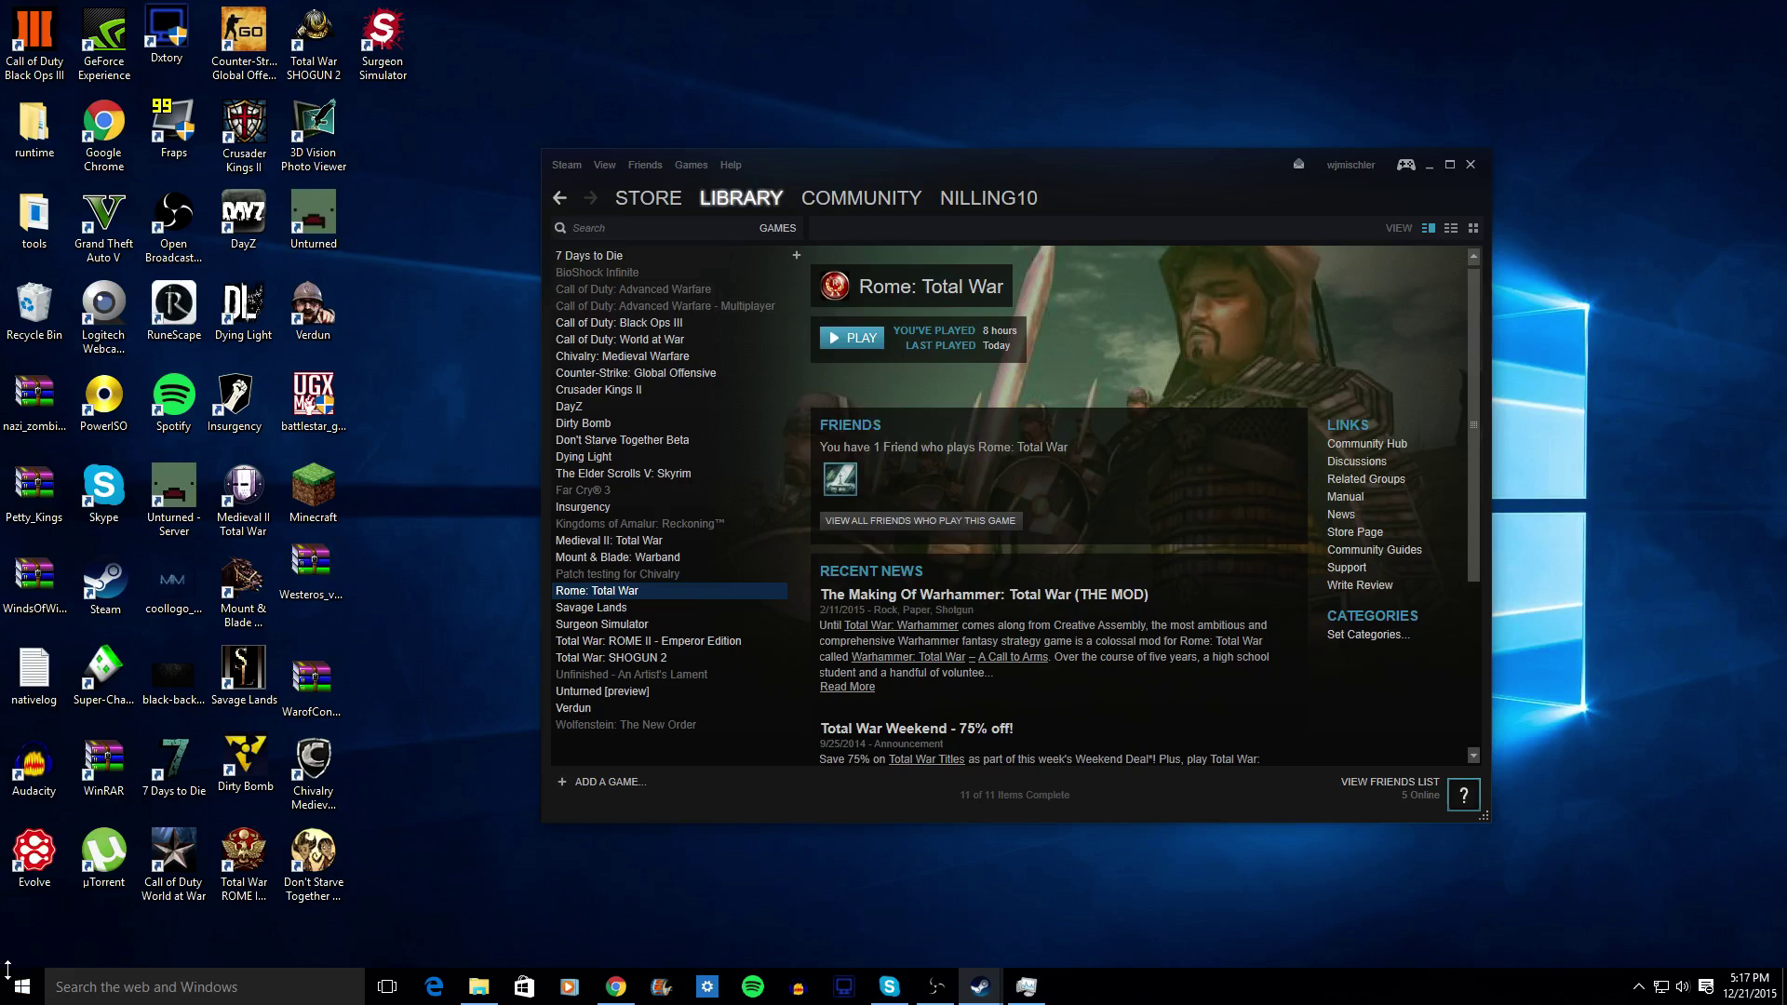
Step: Browse from This PC into Local Disk (C:) and maximize the File Explorer window
left_click(479, 986)
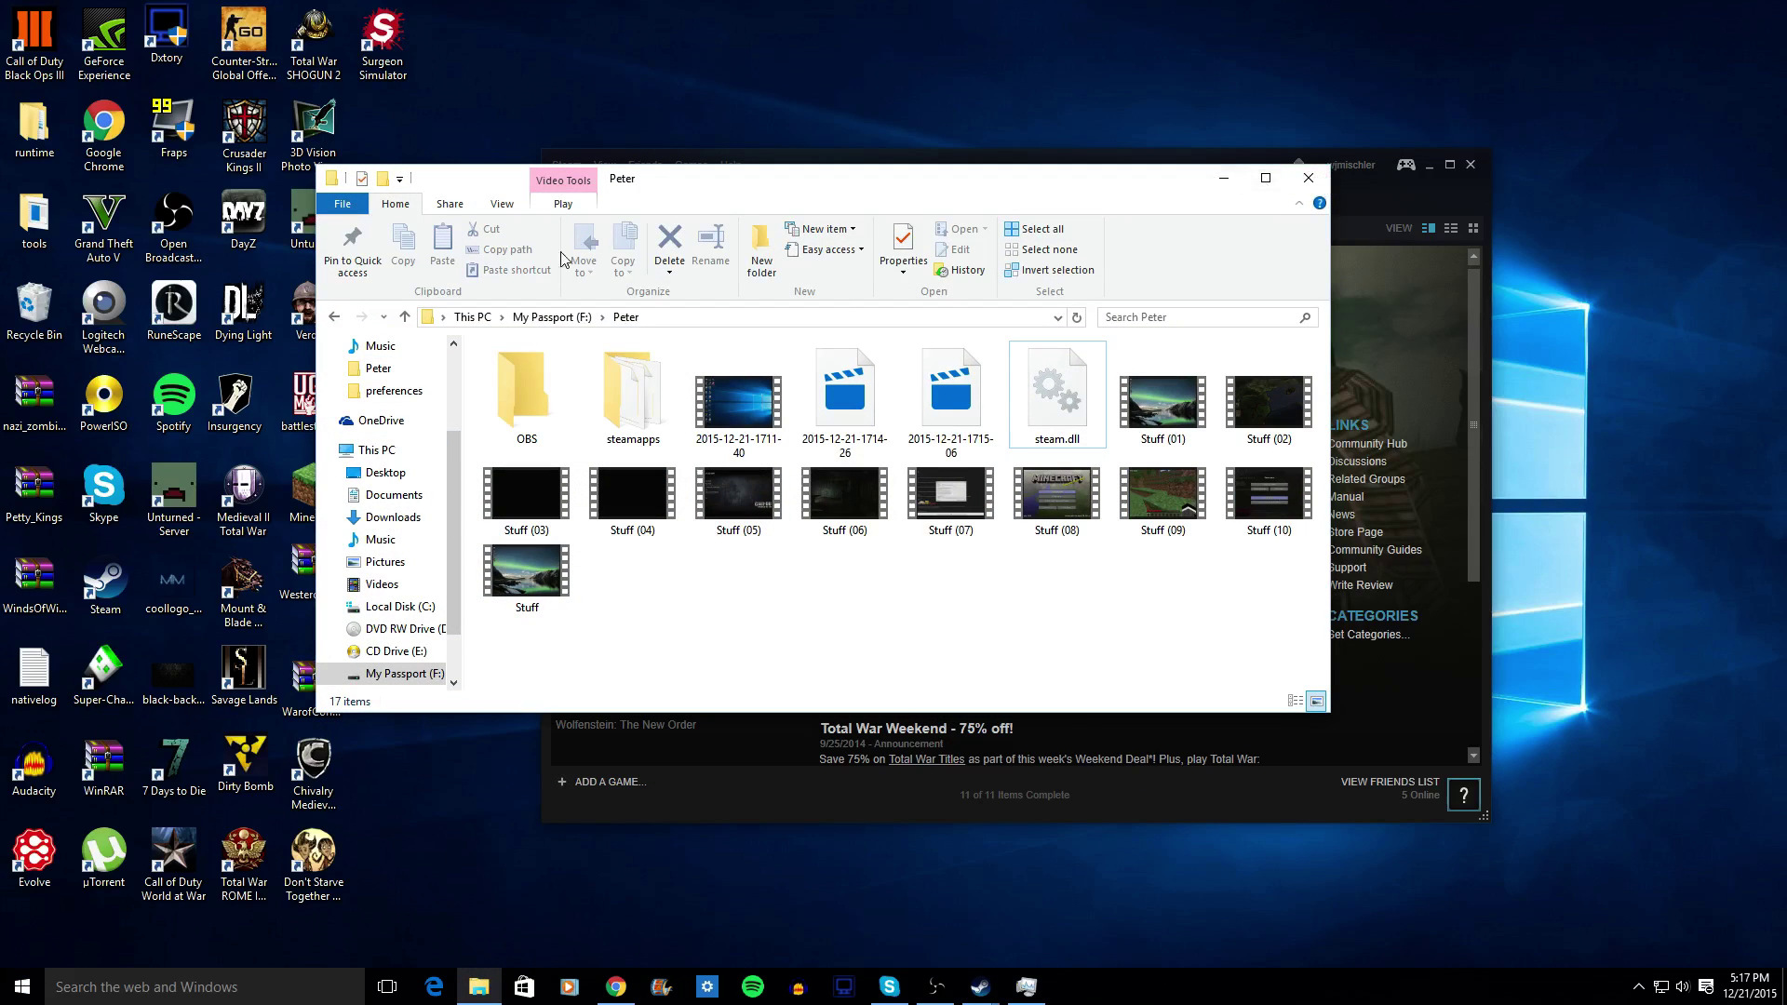
left_click(334, 318)
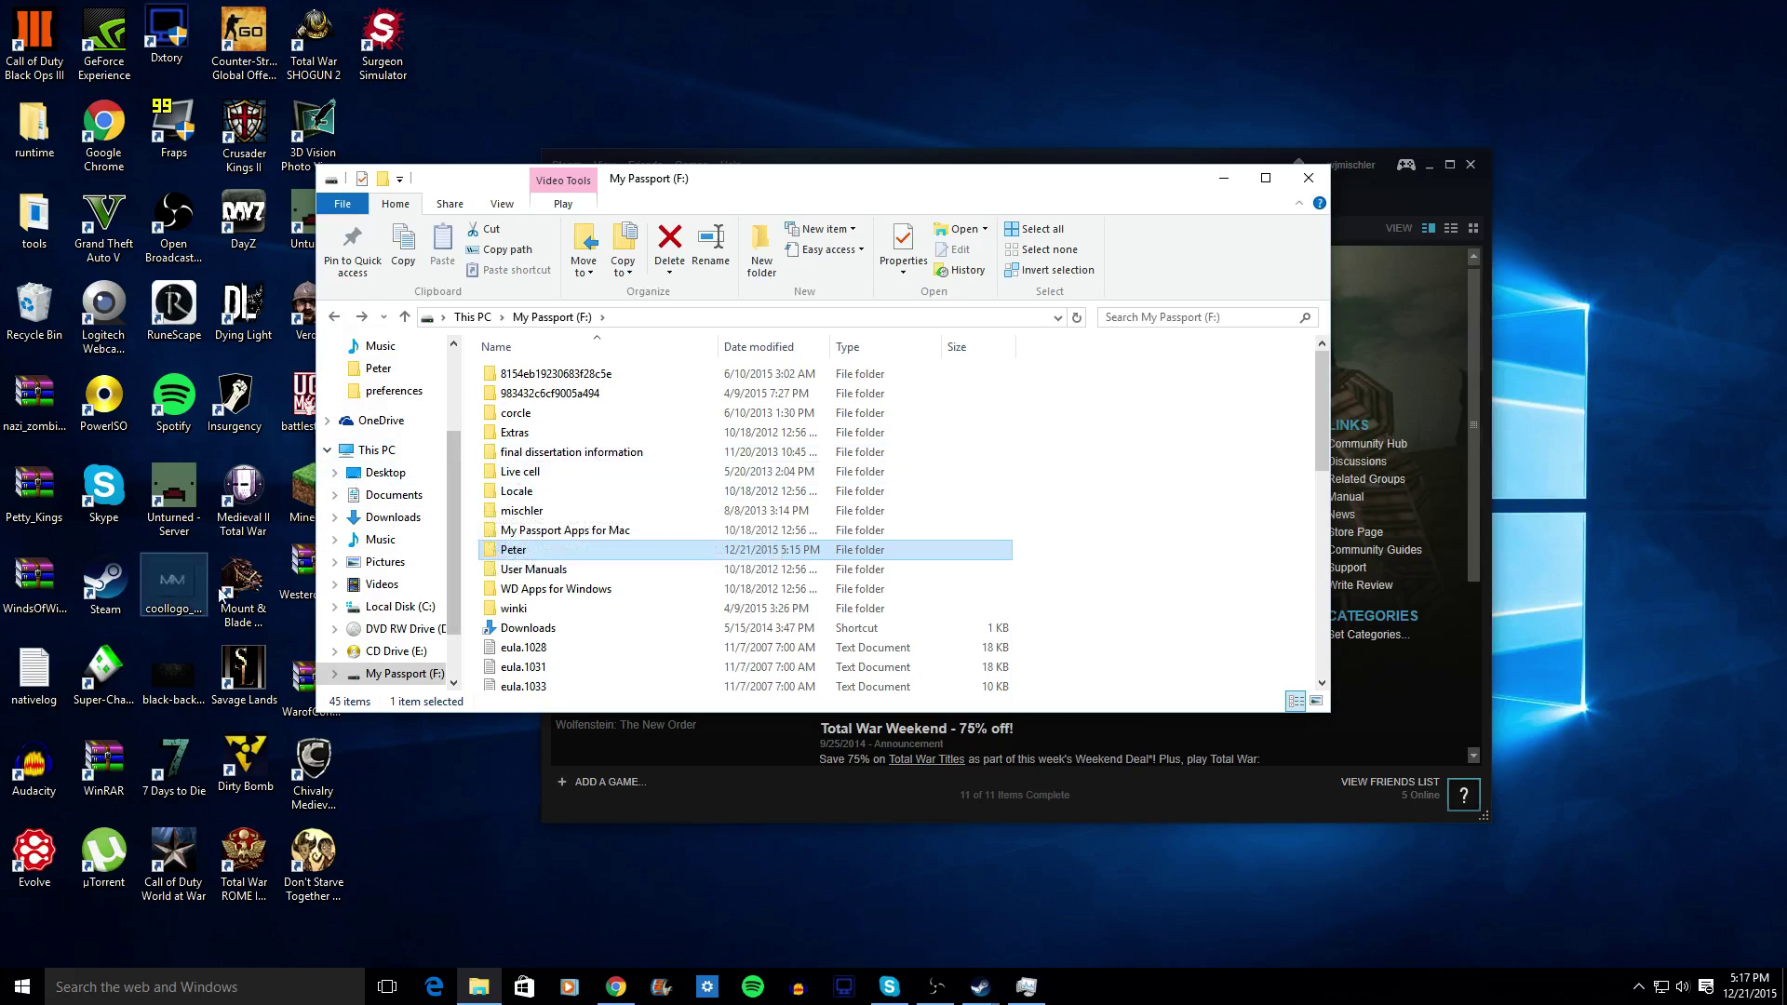
left_click(377, 449)
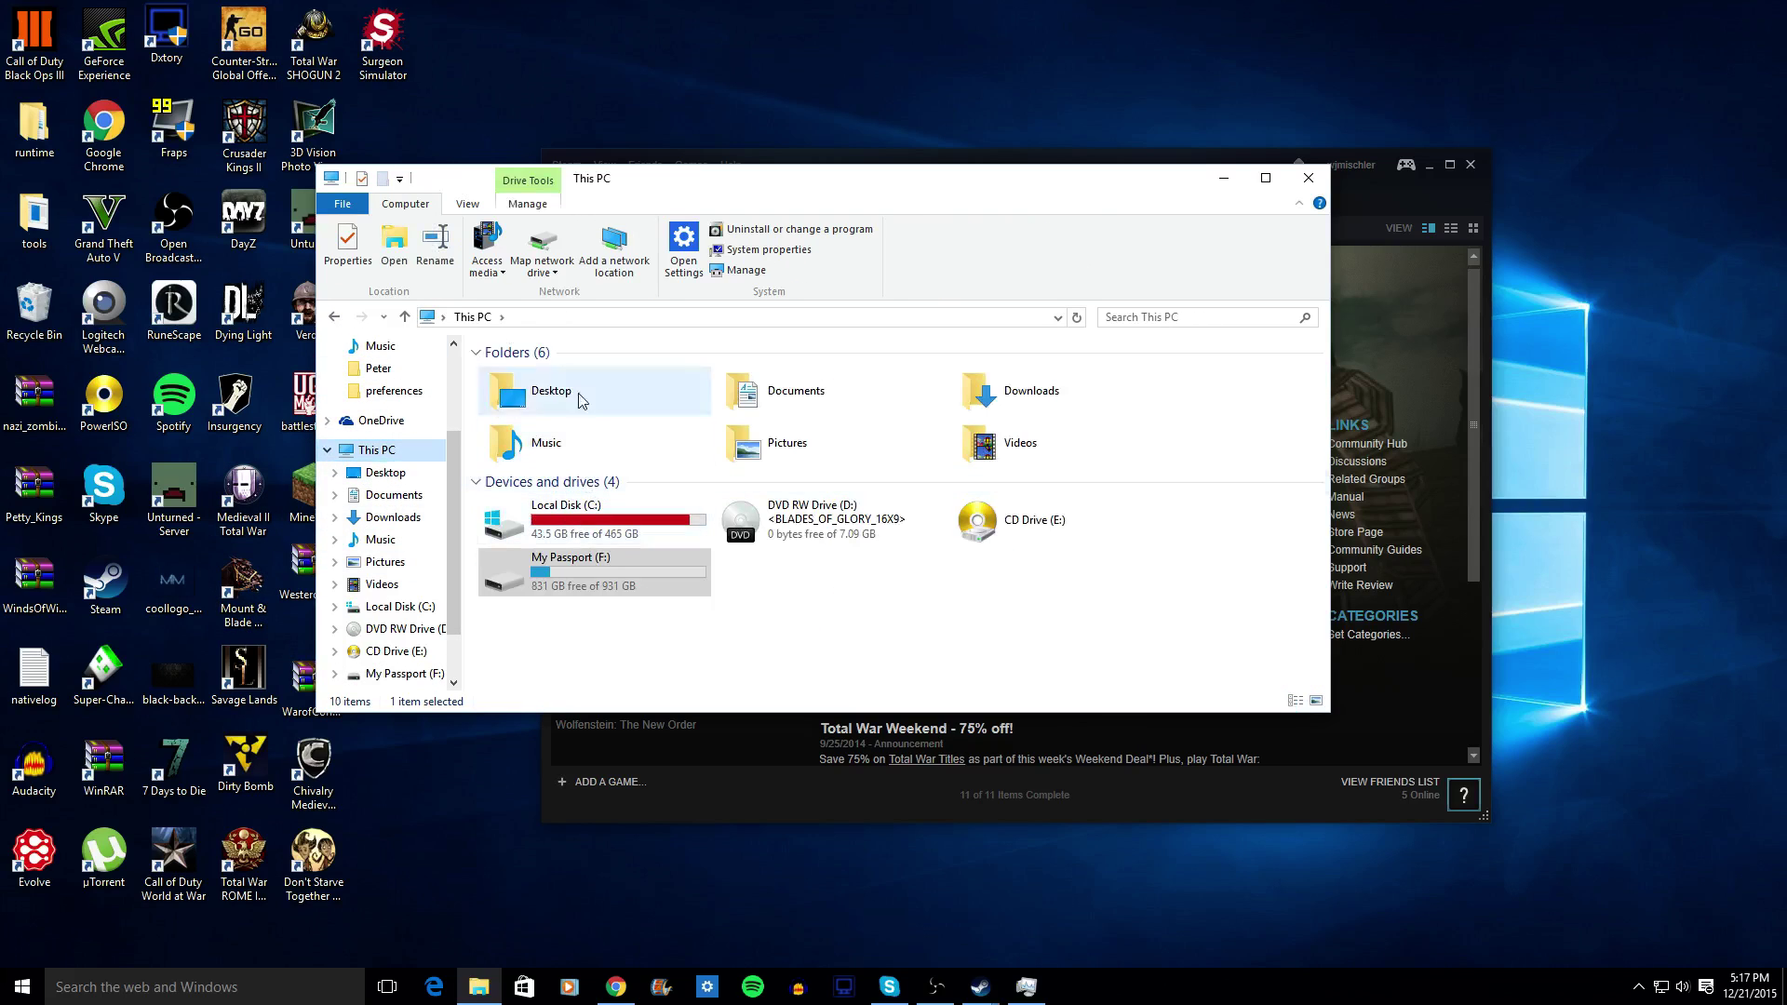
left_click_drag(672, 180, 825, 182)
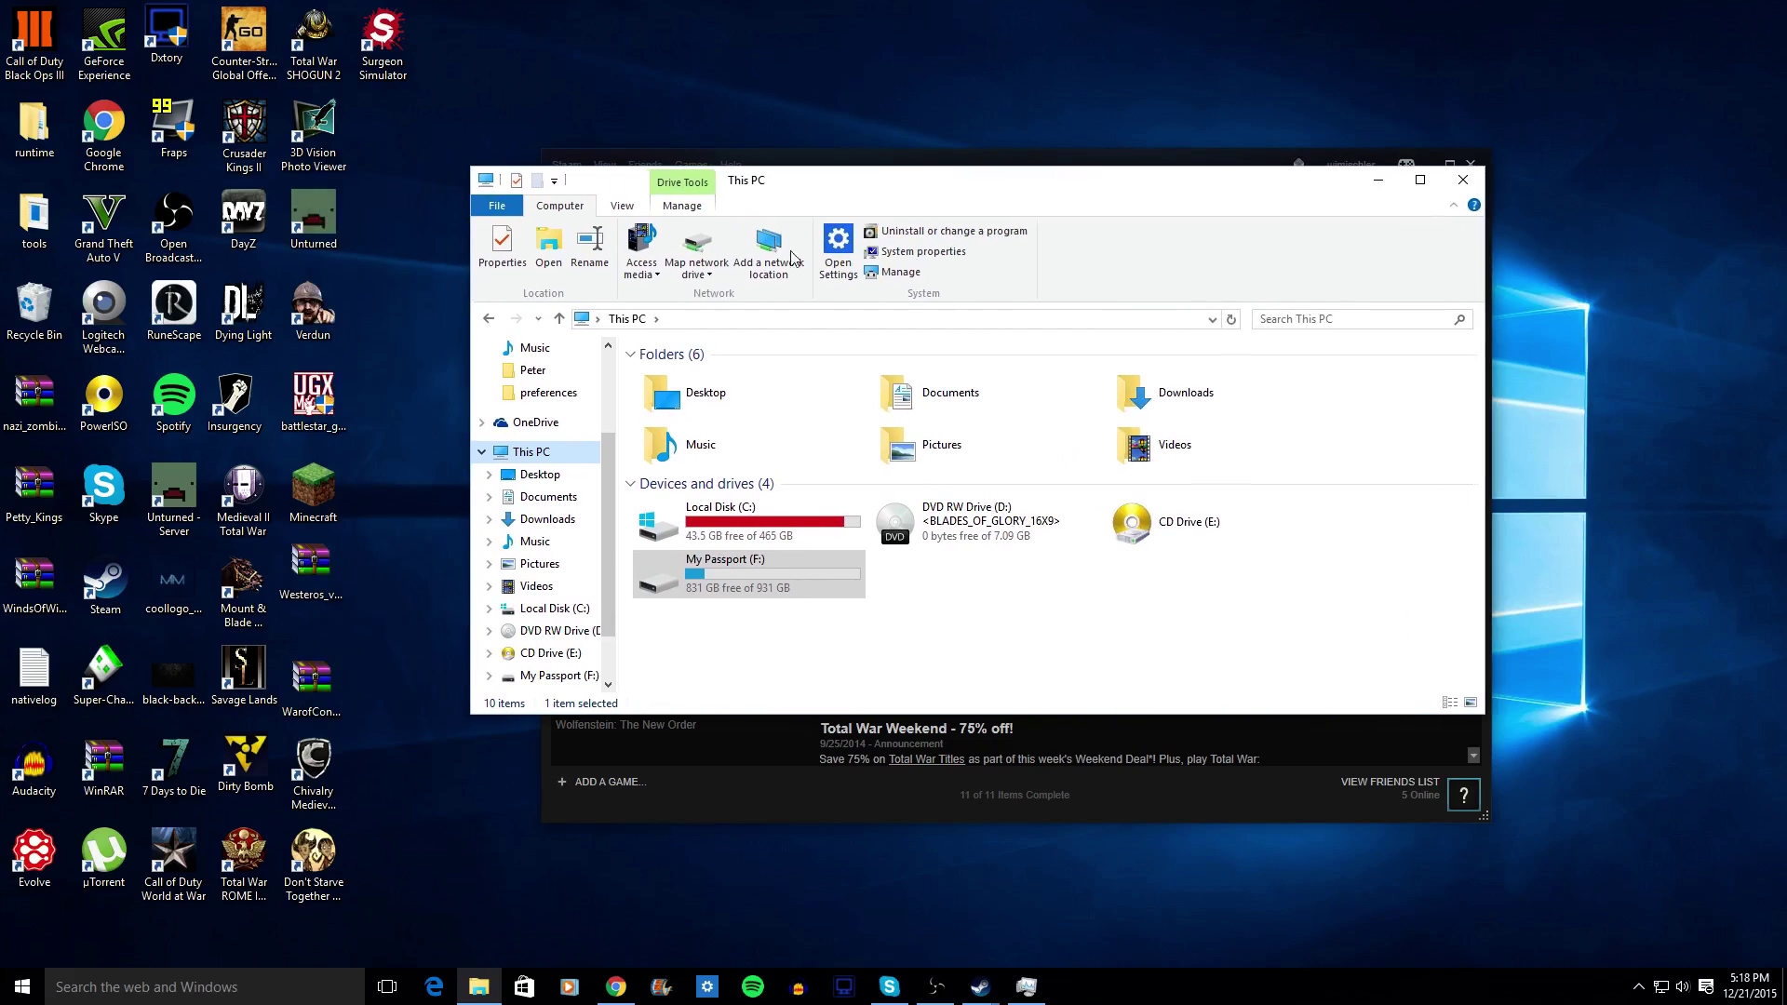
double_click(759, 525)
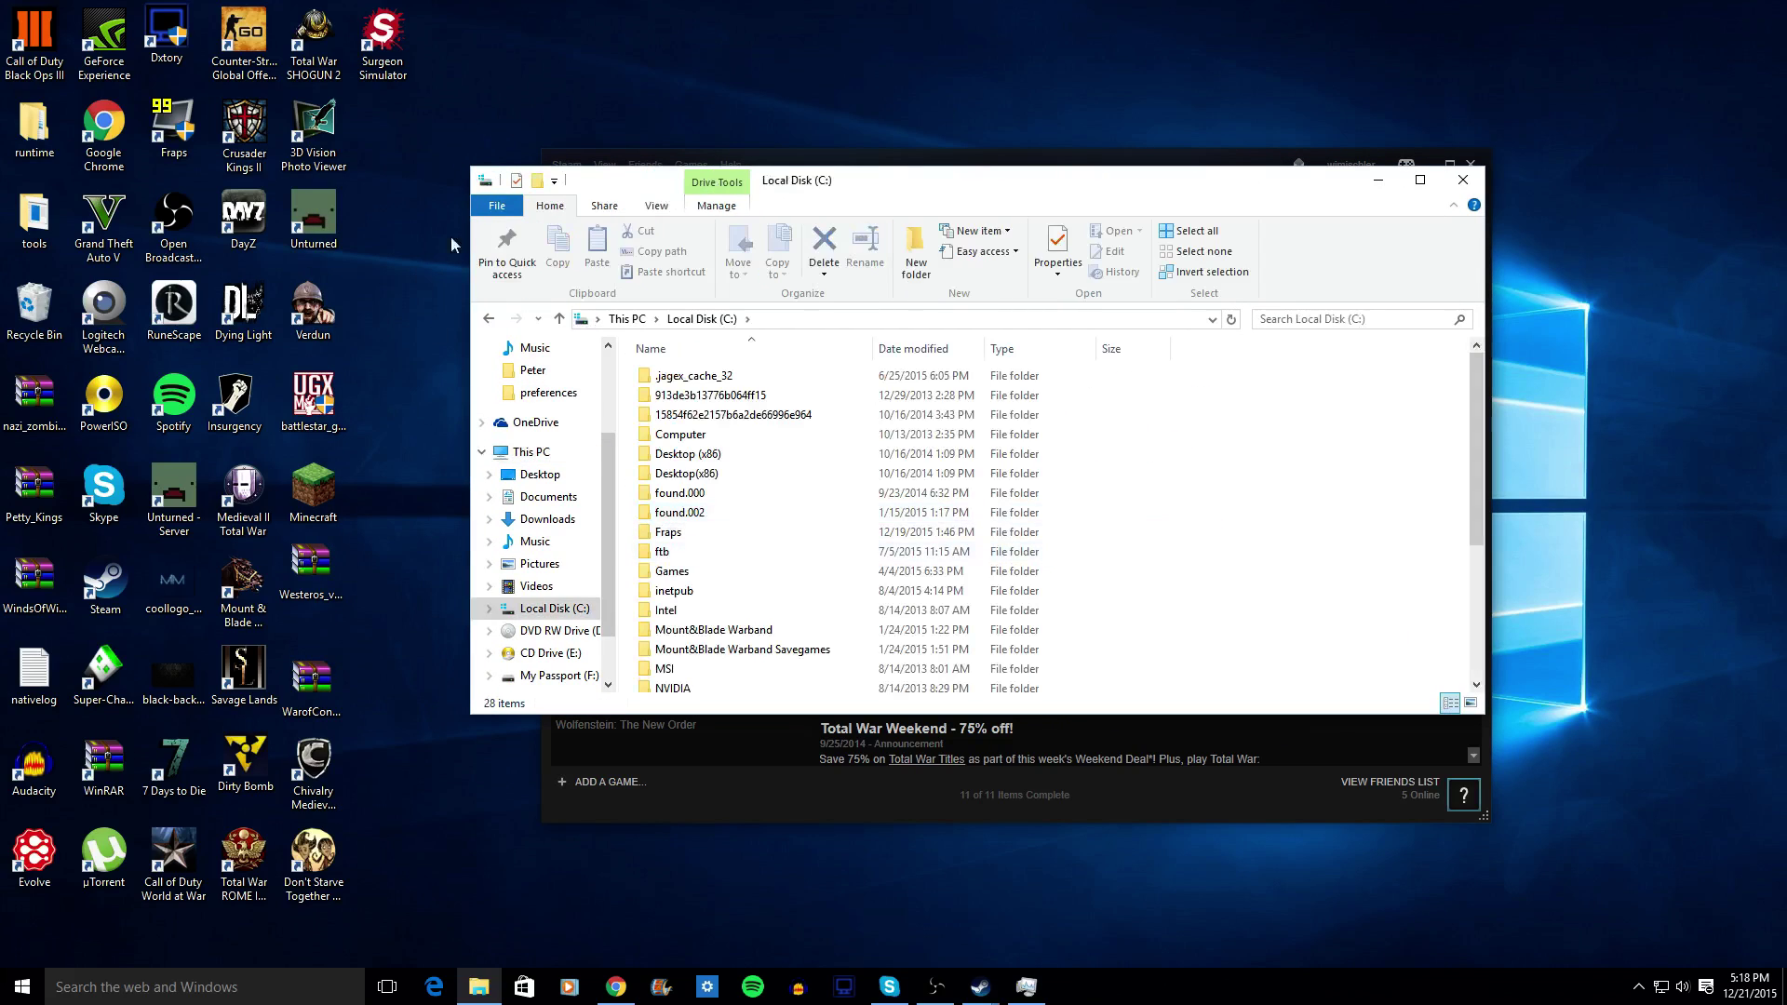
left_click(486, 320)
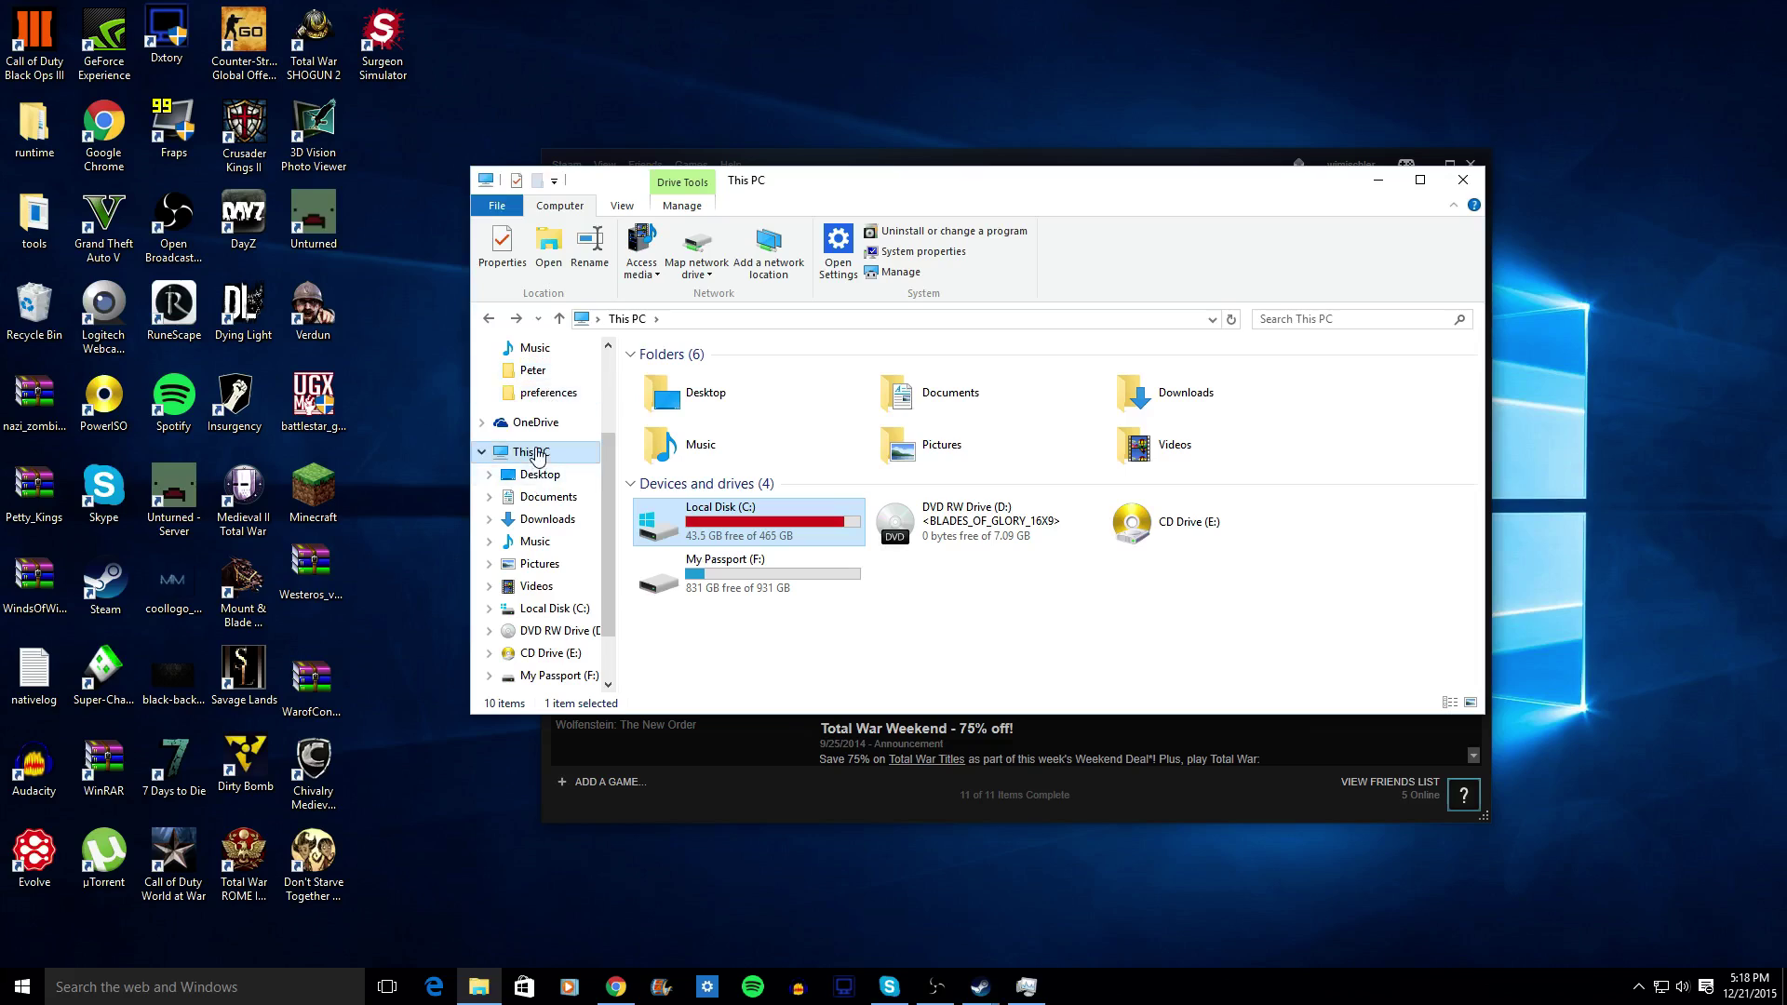
mouse_move(702, 538)
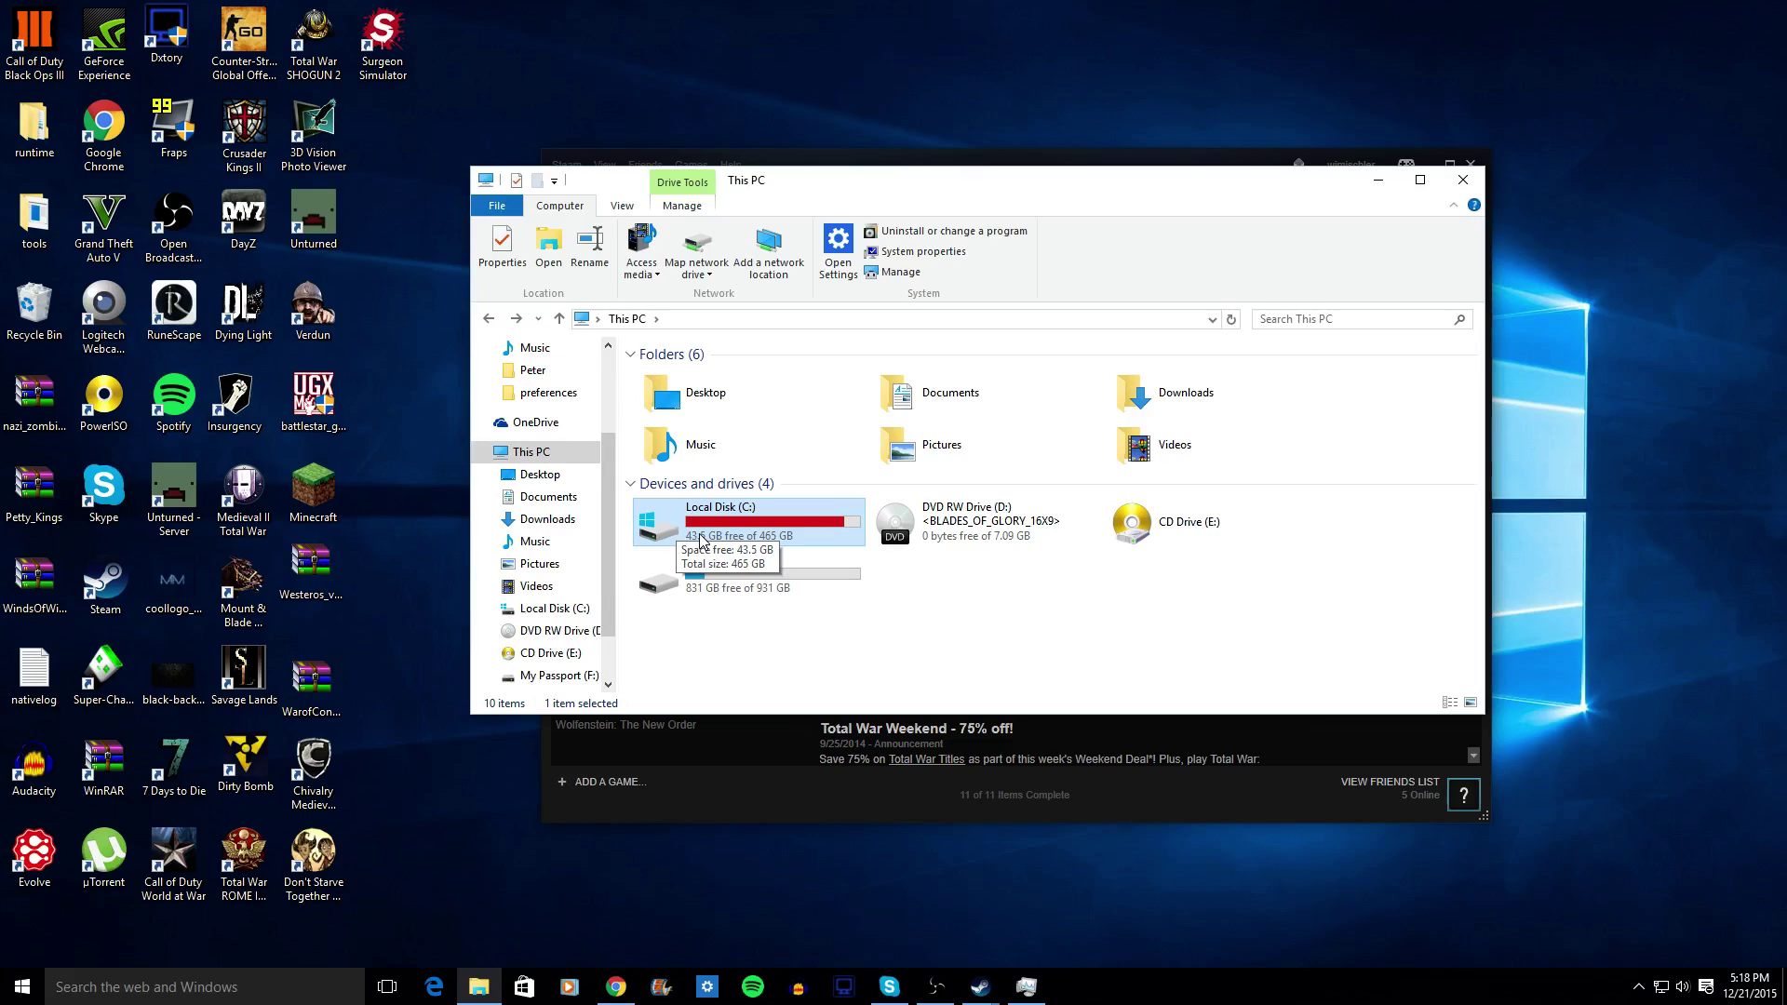
double_click(701, 539)
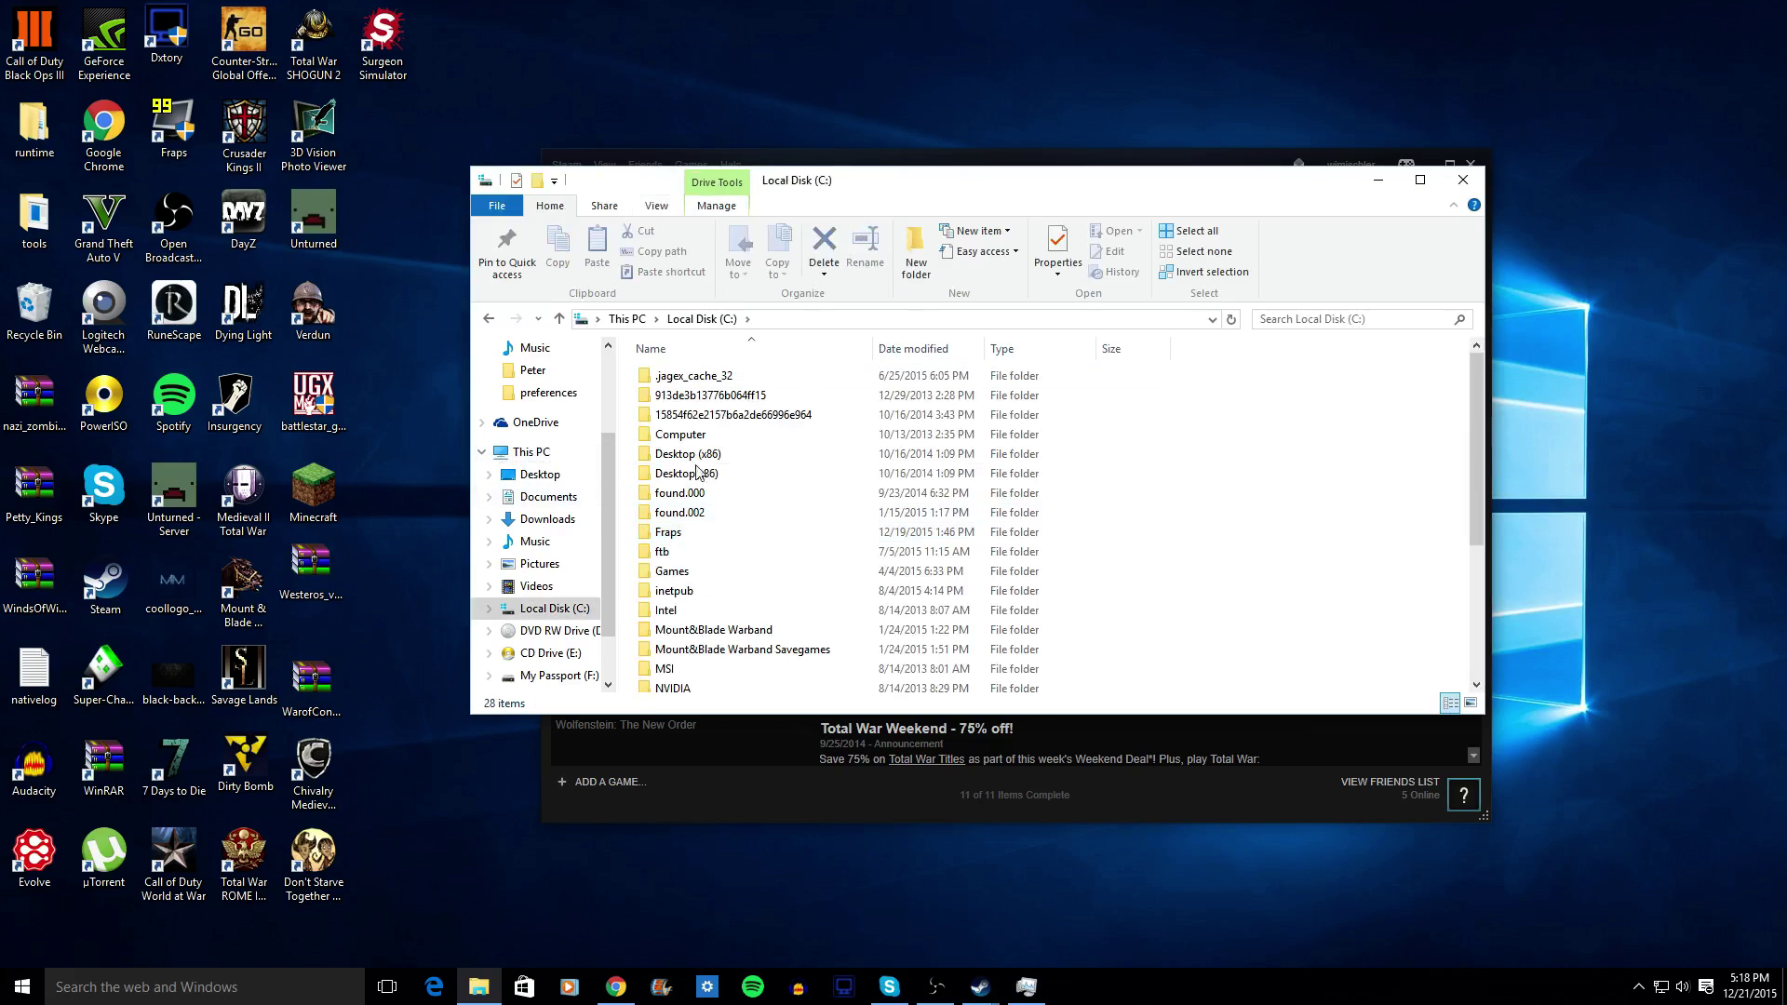
left_click(1430, 188)
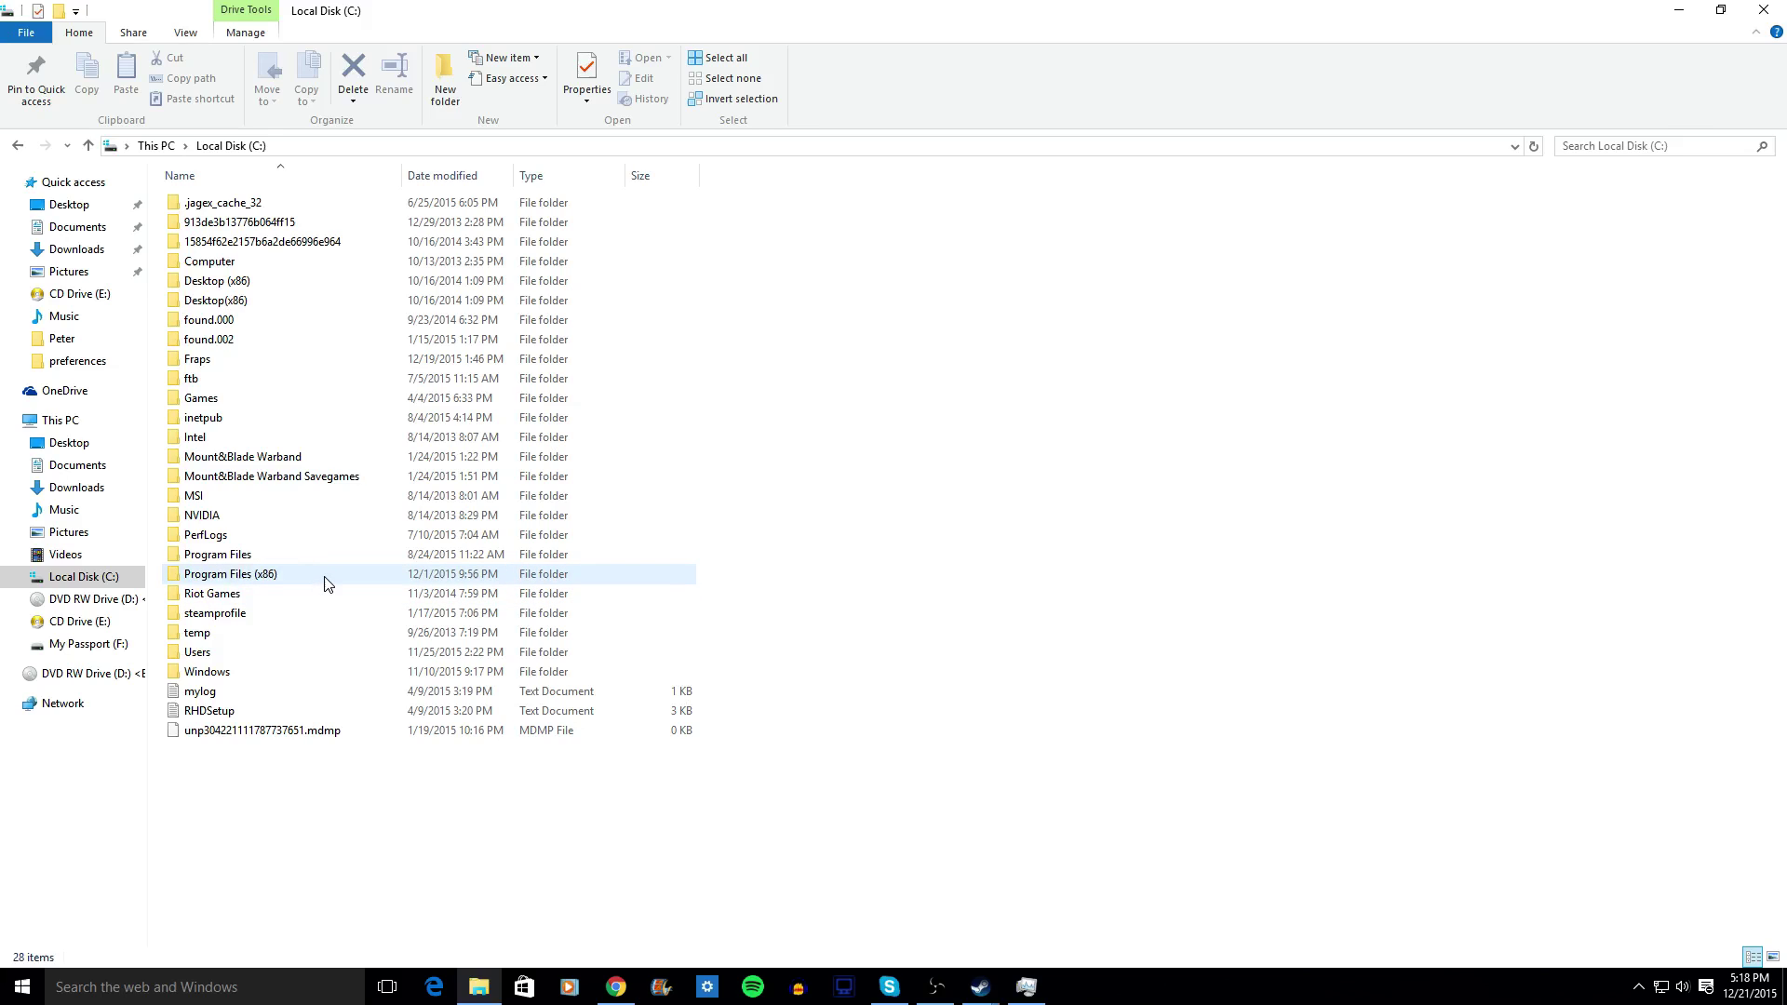
Step: Navigate Program Files (x86) > Steam > steamapps > common > Rome Total War Gold
double_click(324, 579)
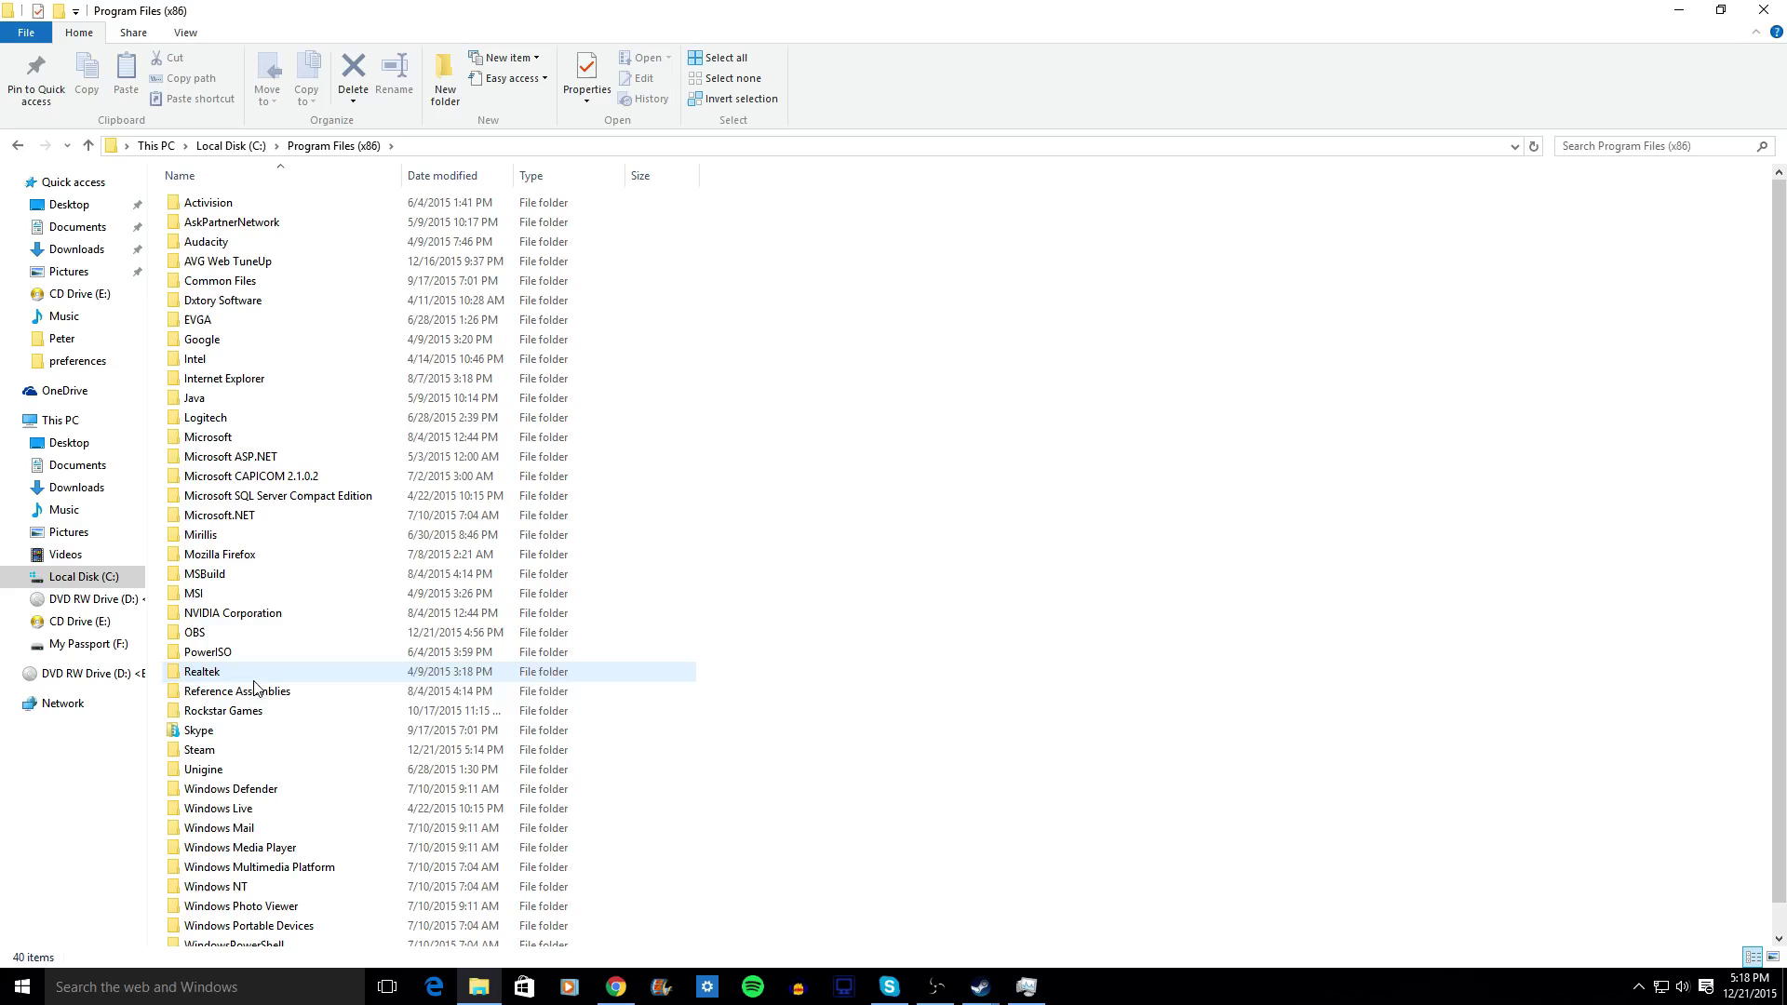
double_click(217, 755)
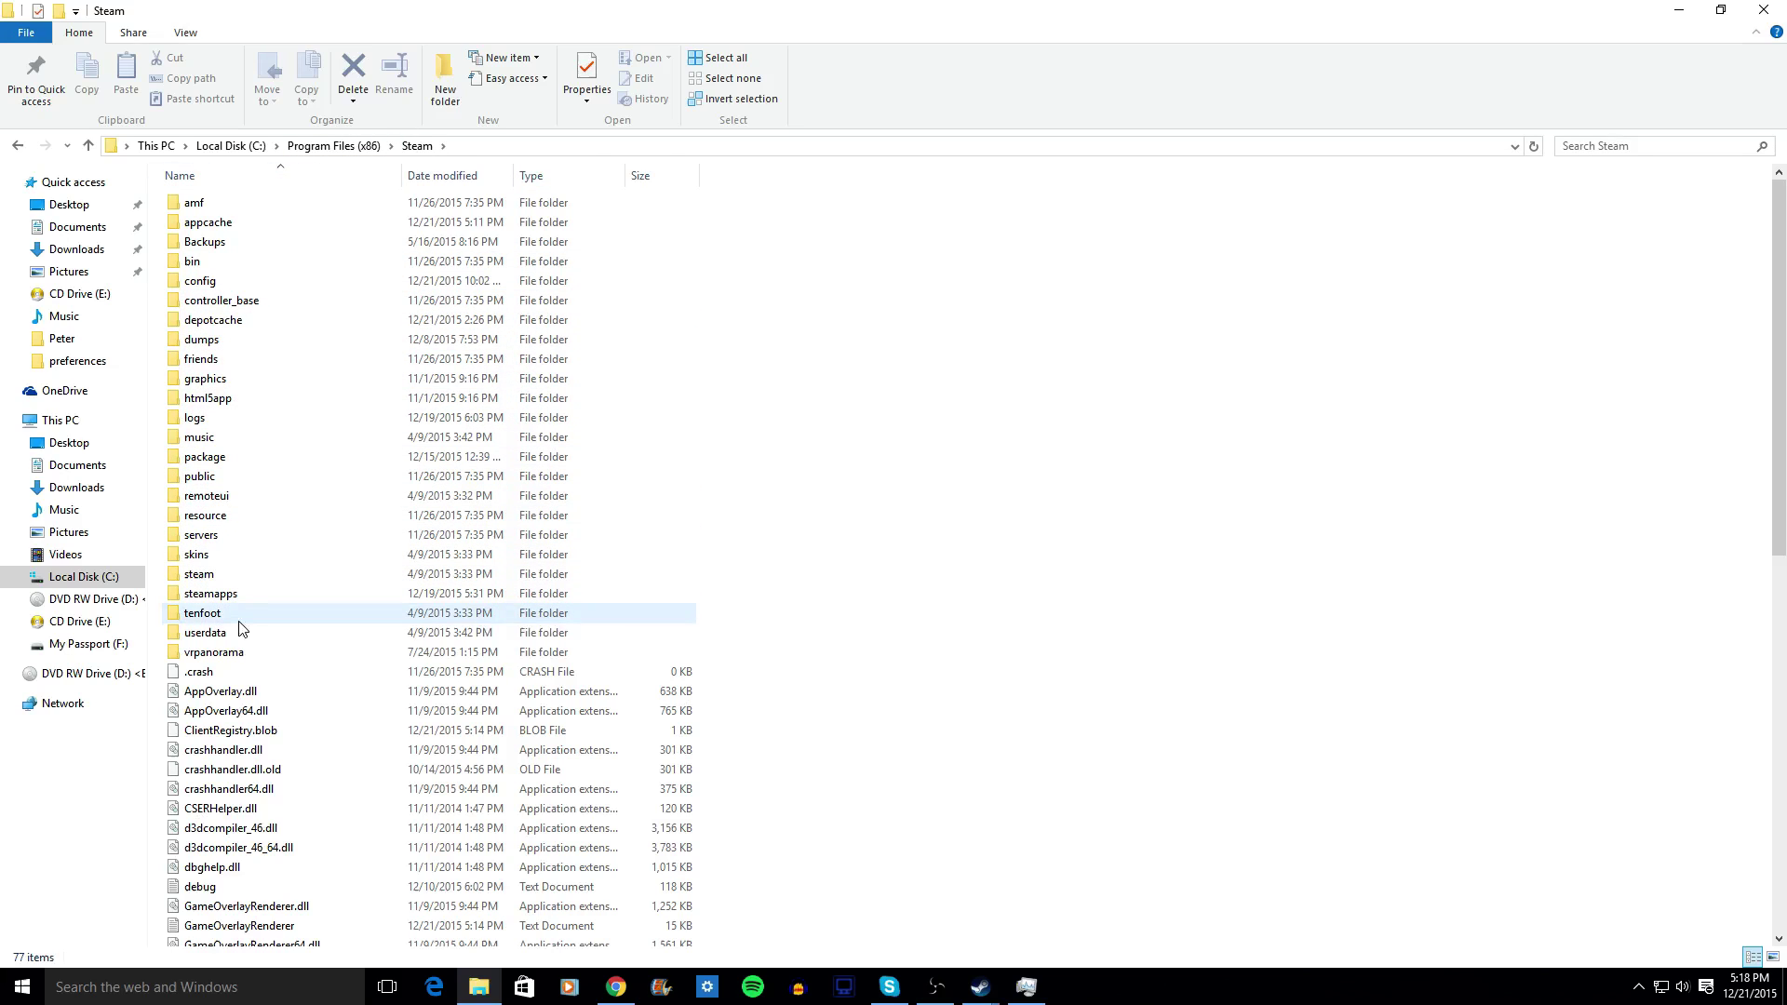
scroll(272, 500, "down", 3)
scroll(268, 506, "down", 9)
scroll(268, 505, "up", 8)
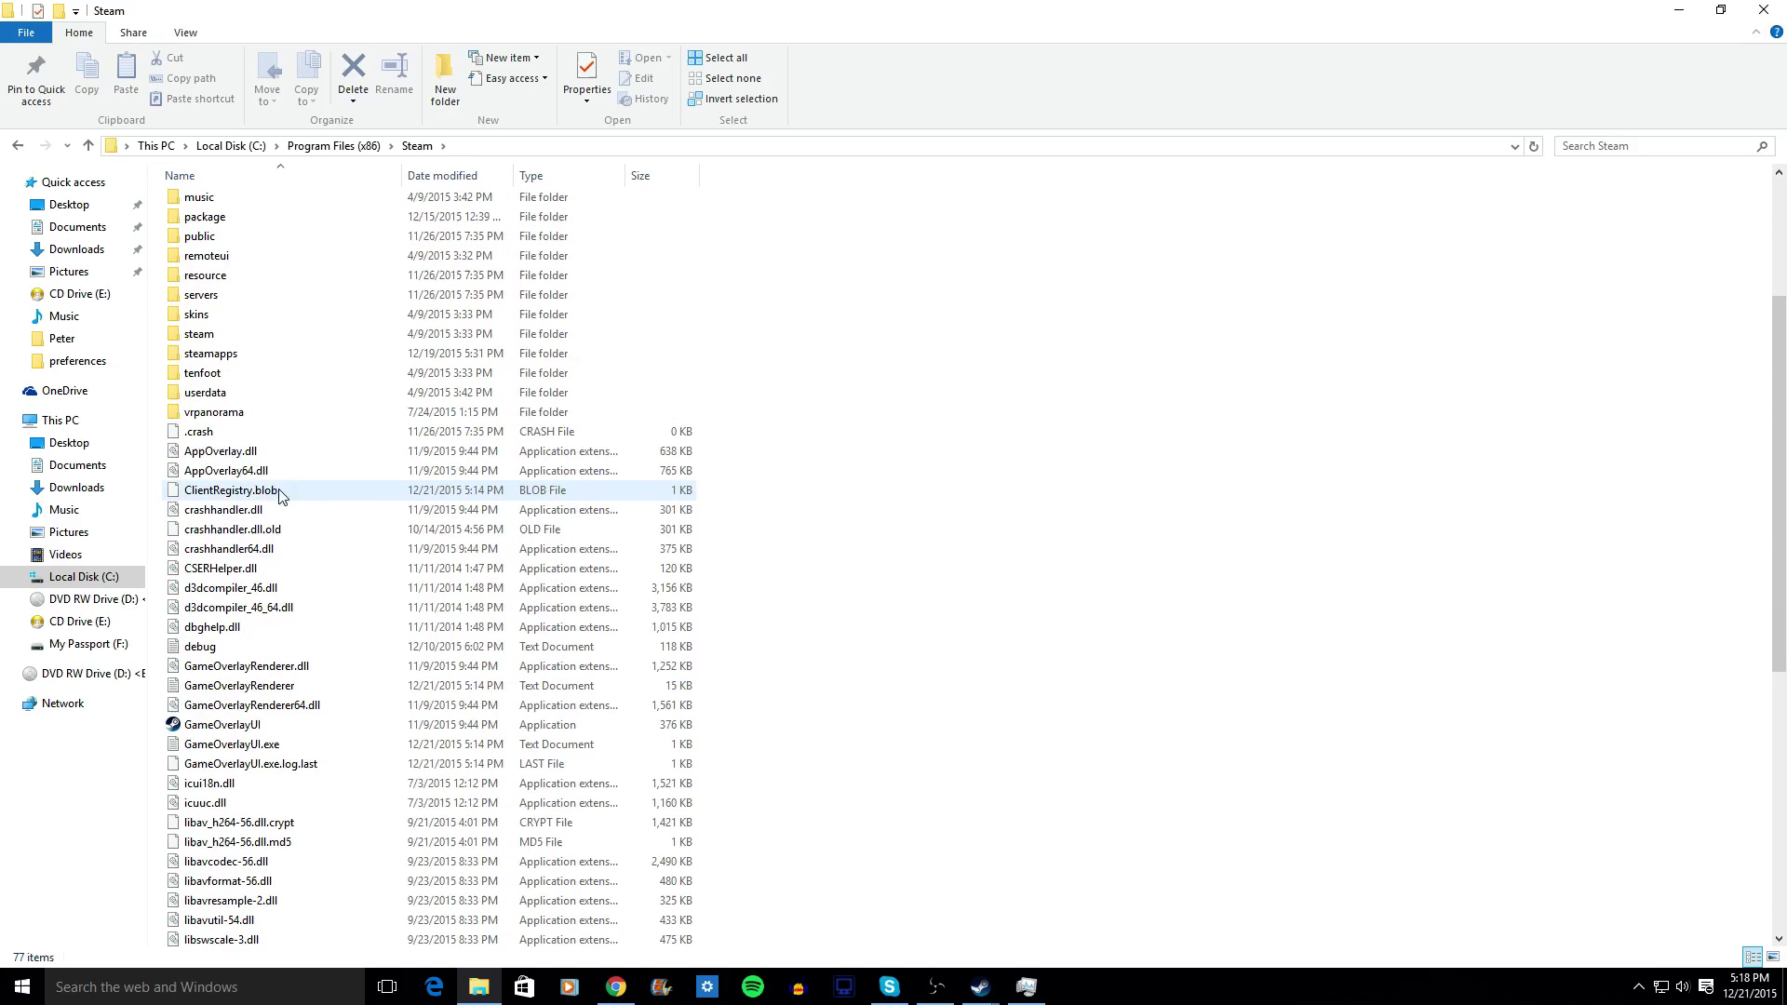
scroll(287, 496, "up", 4)
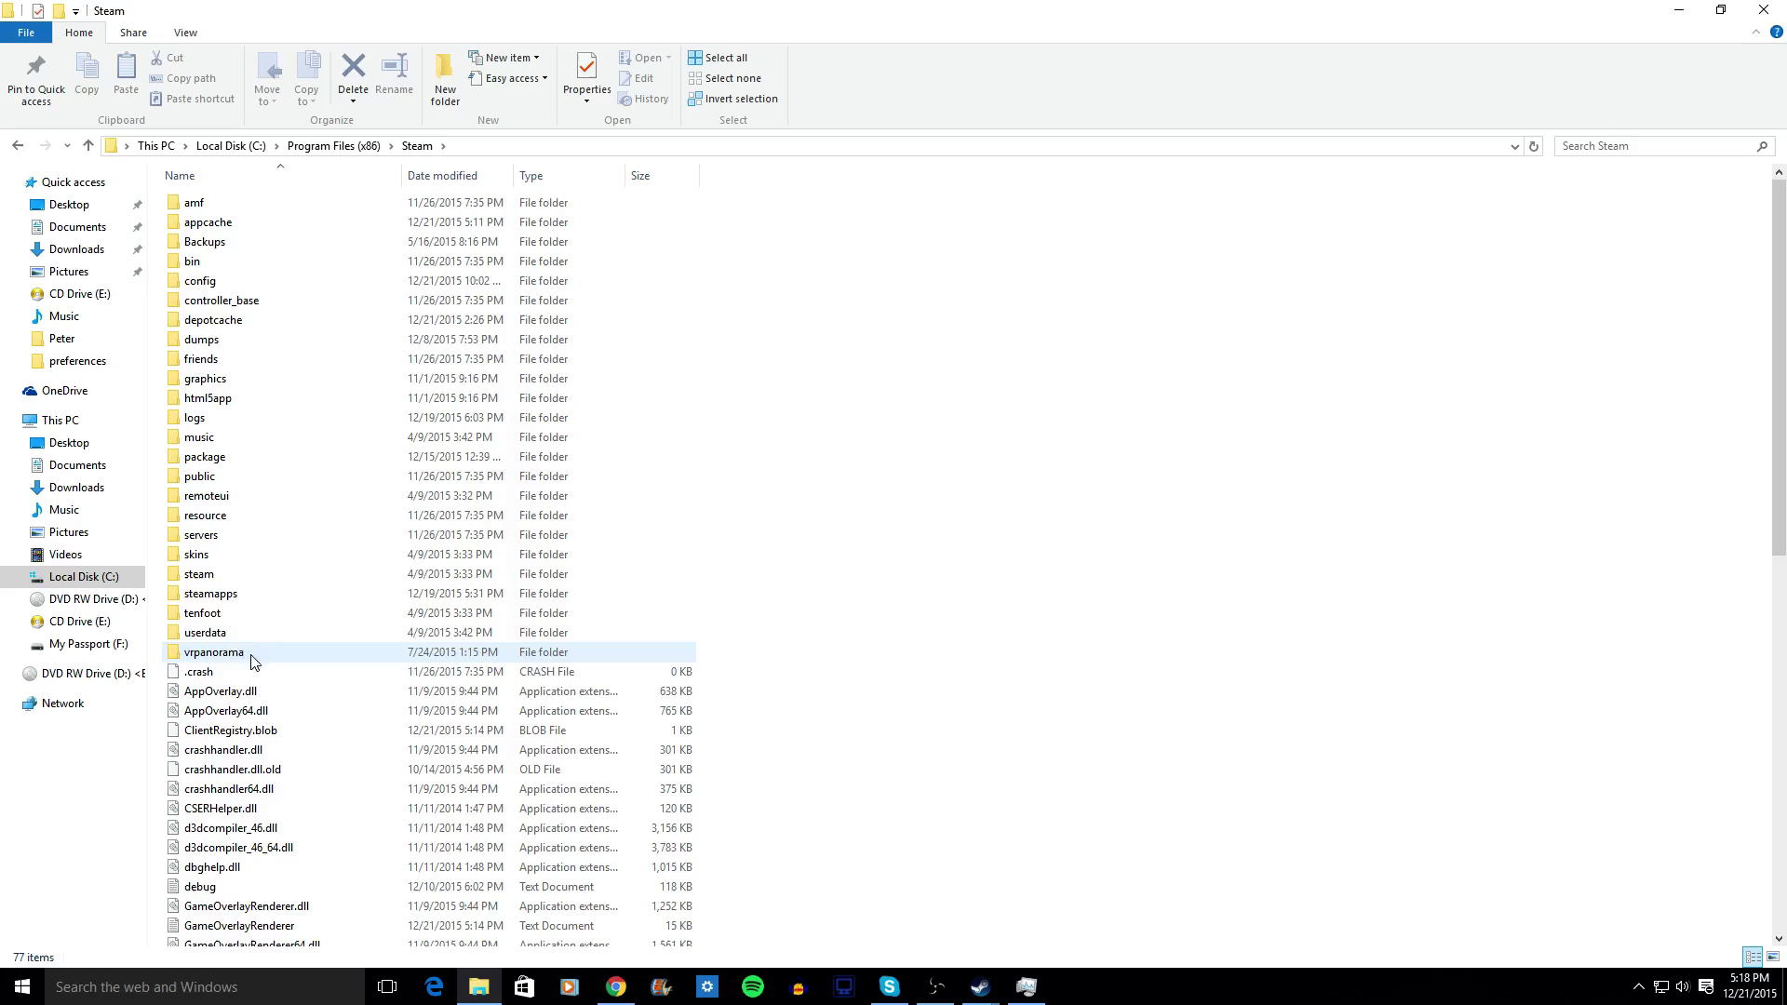
double_click(220, 592)
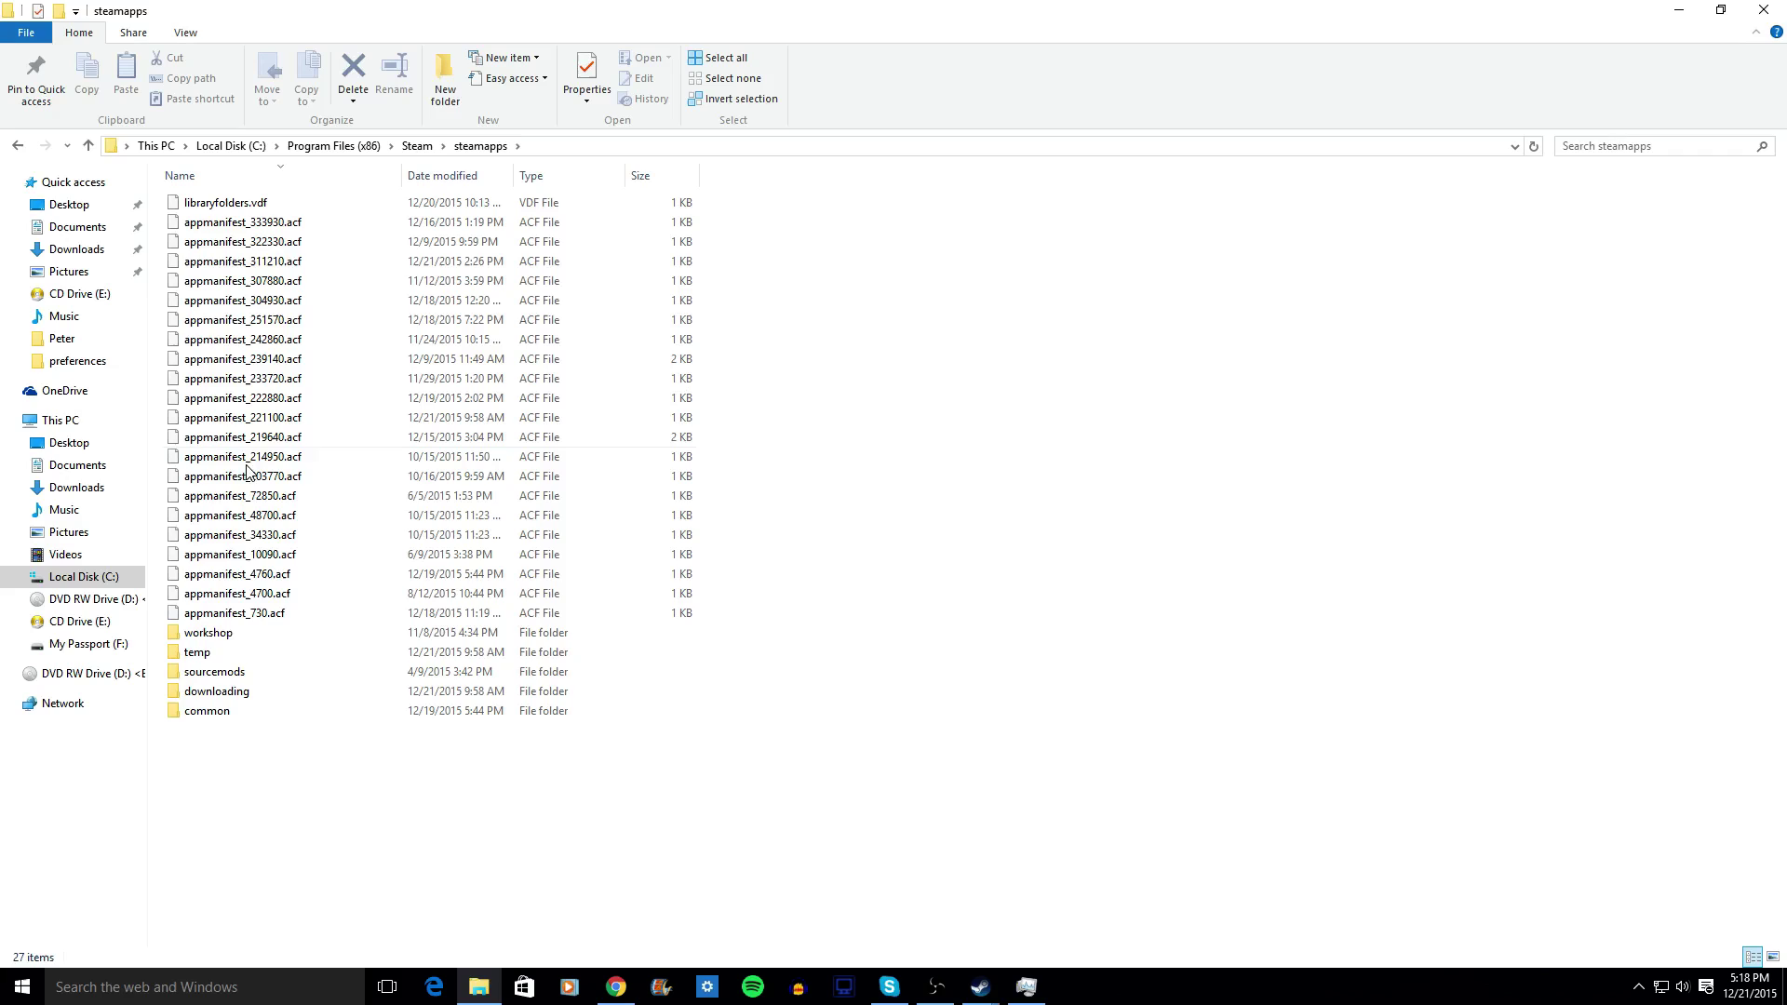
double_click(276, 718)
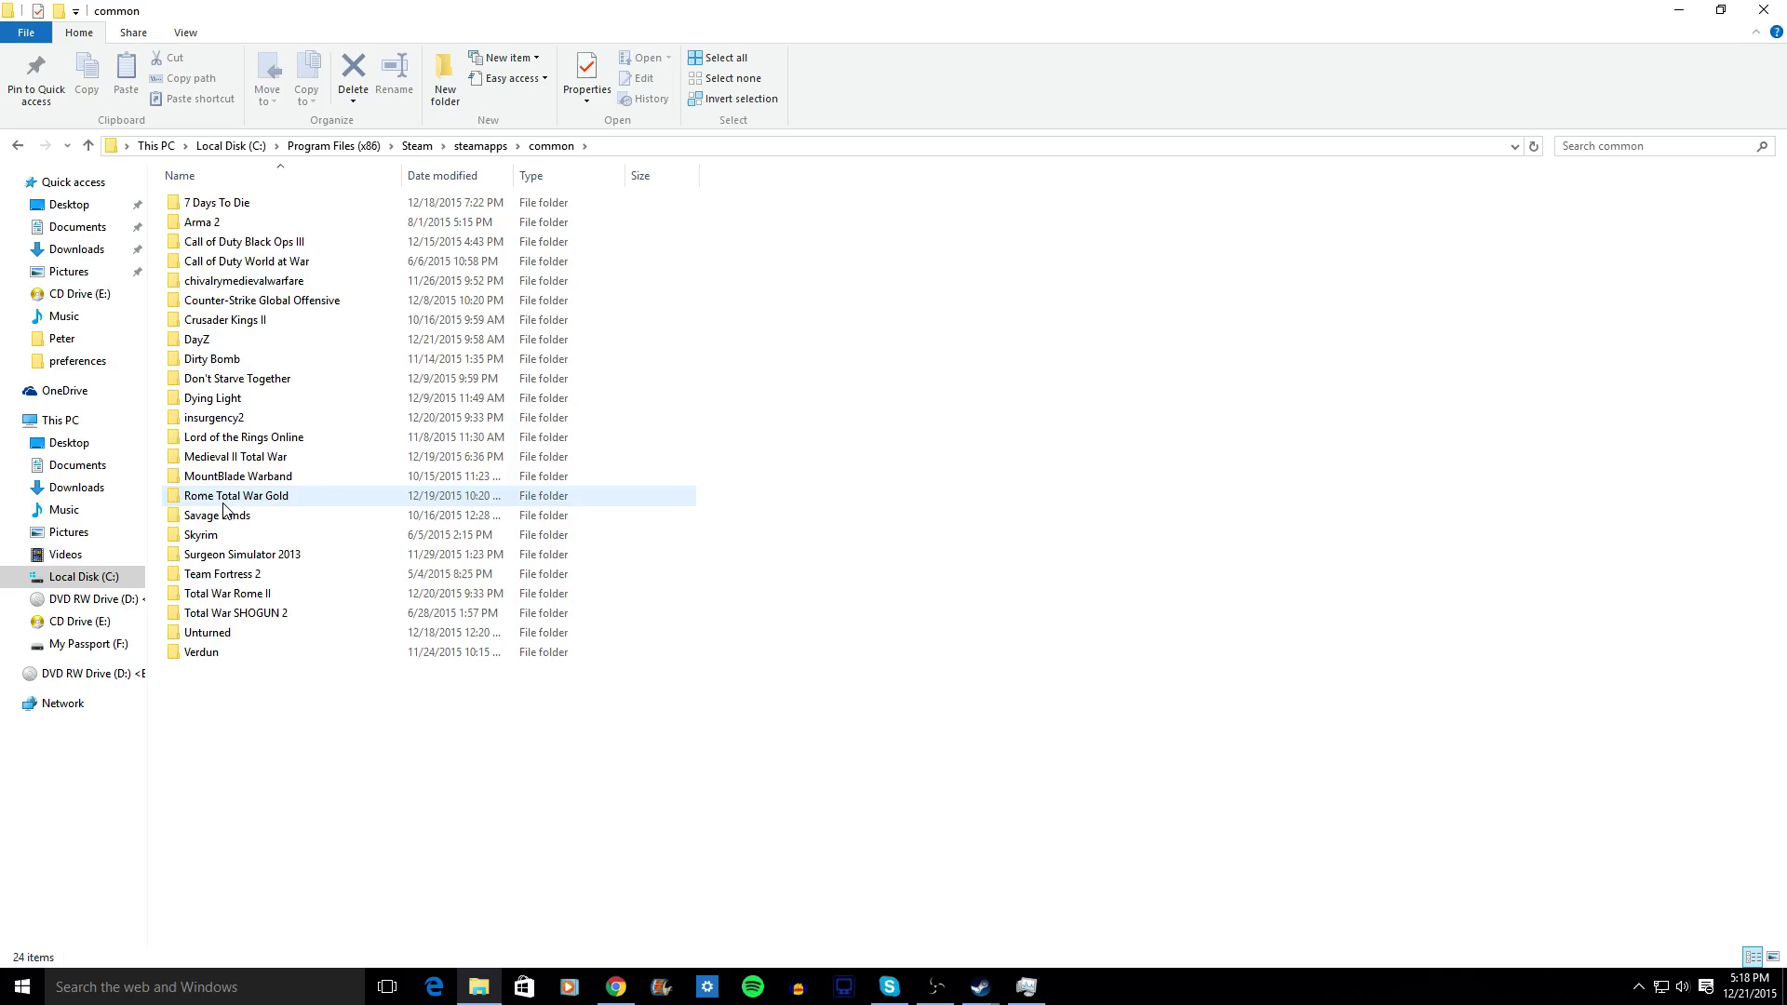
mouse_move(235, 496)
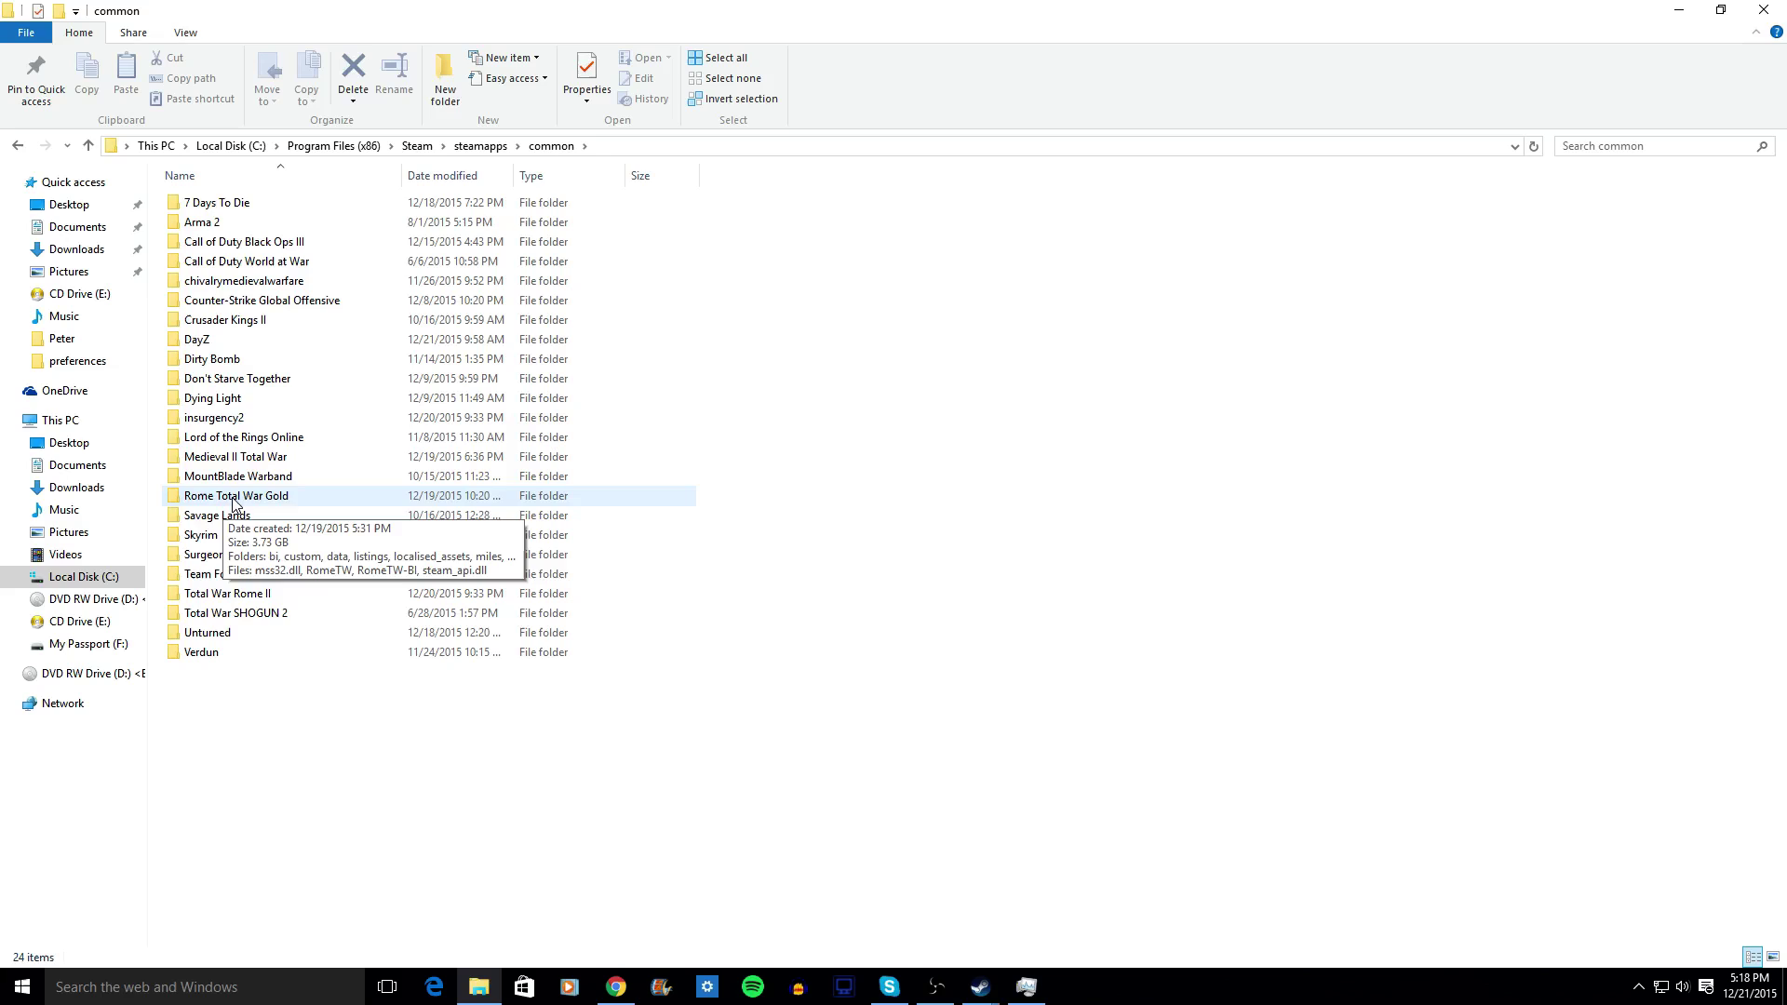
double_click(235, 498)
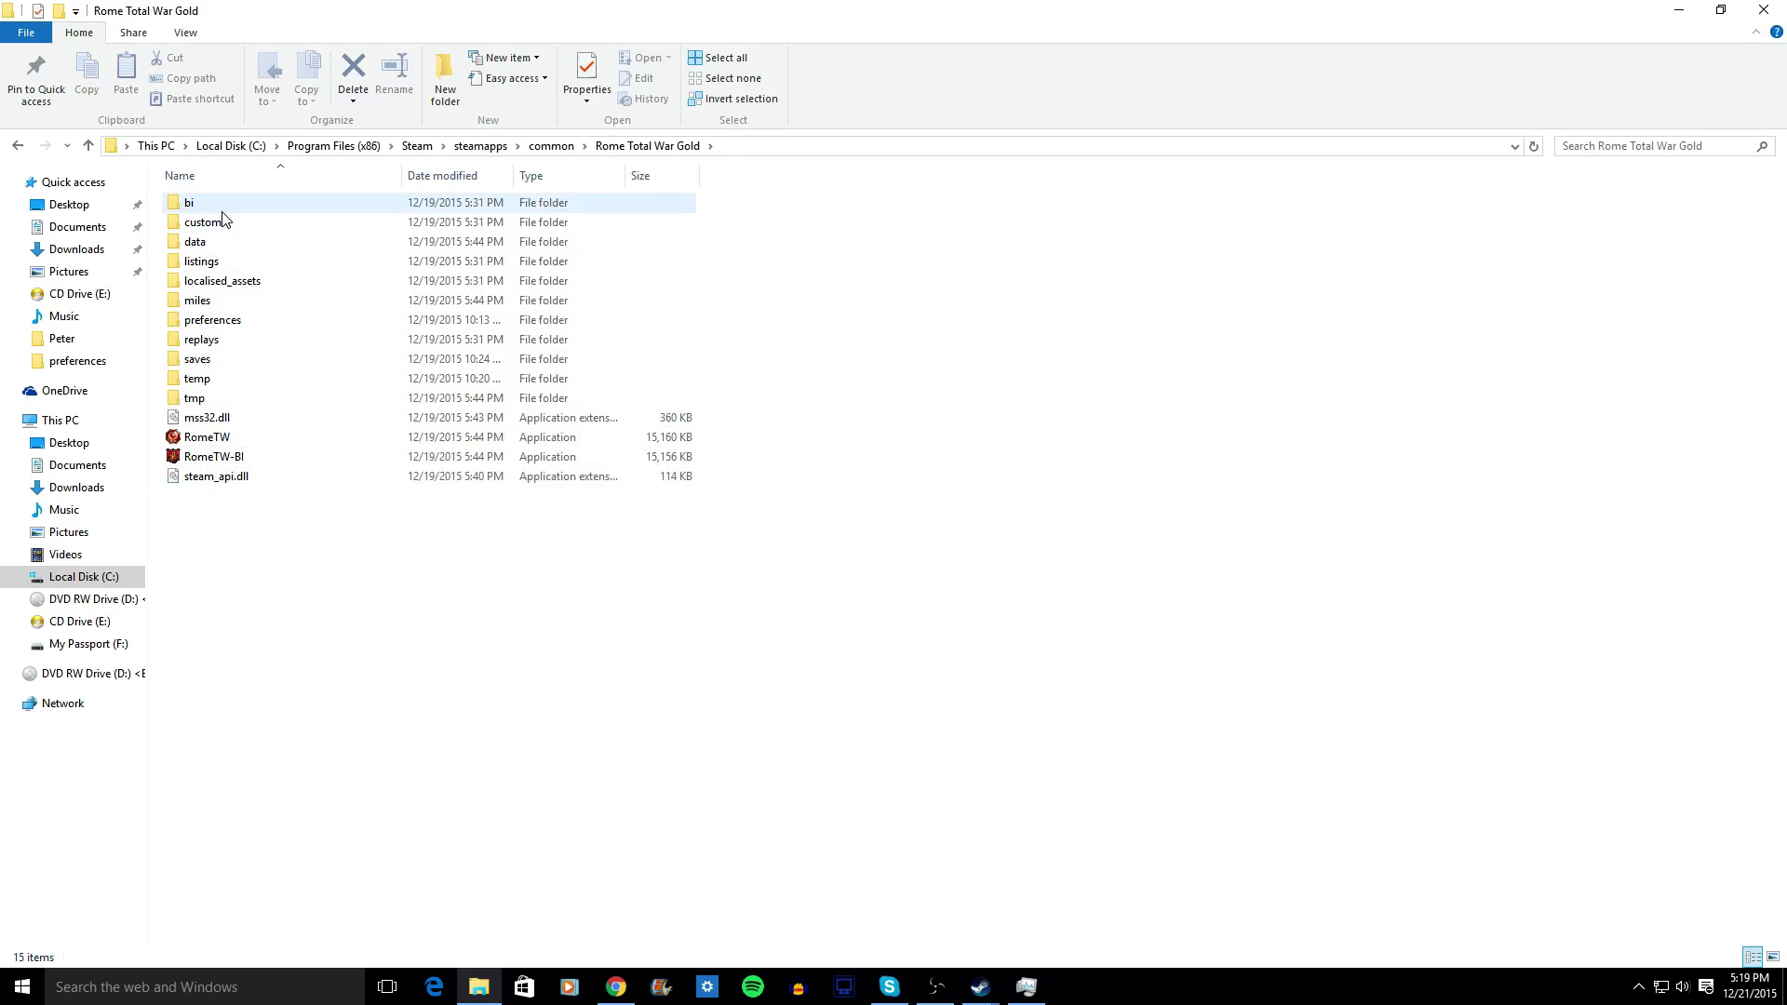
Step: Open the preferences folder and the player text file in Notepad
double_click(231, 323)
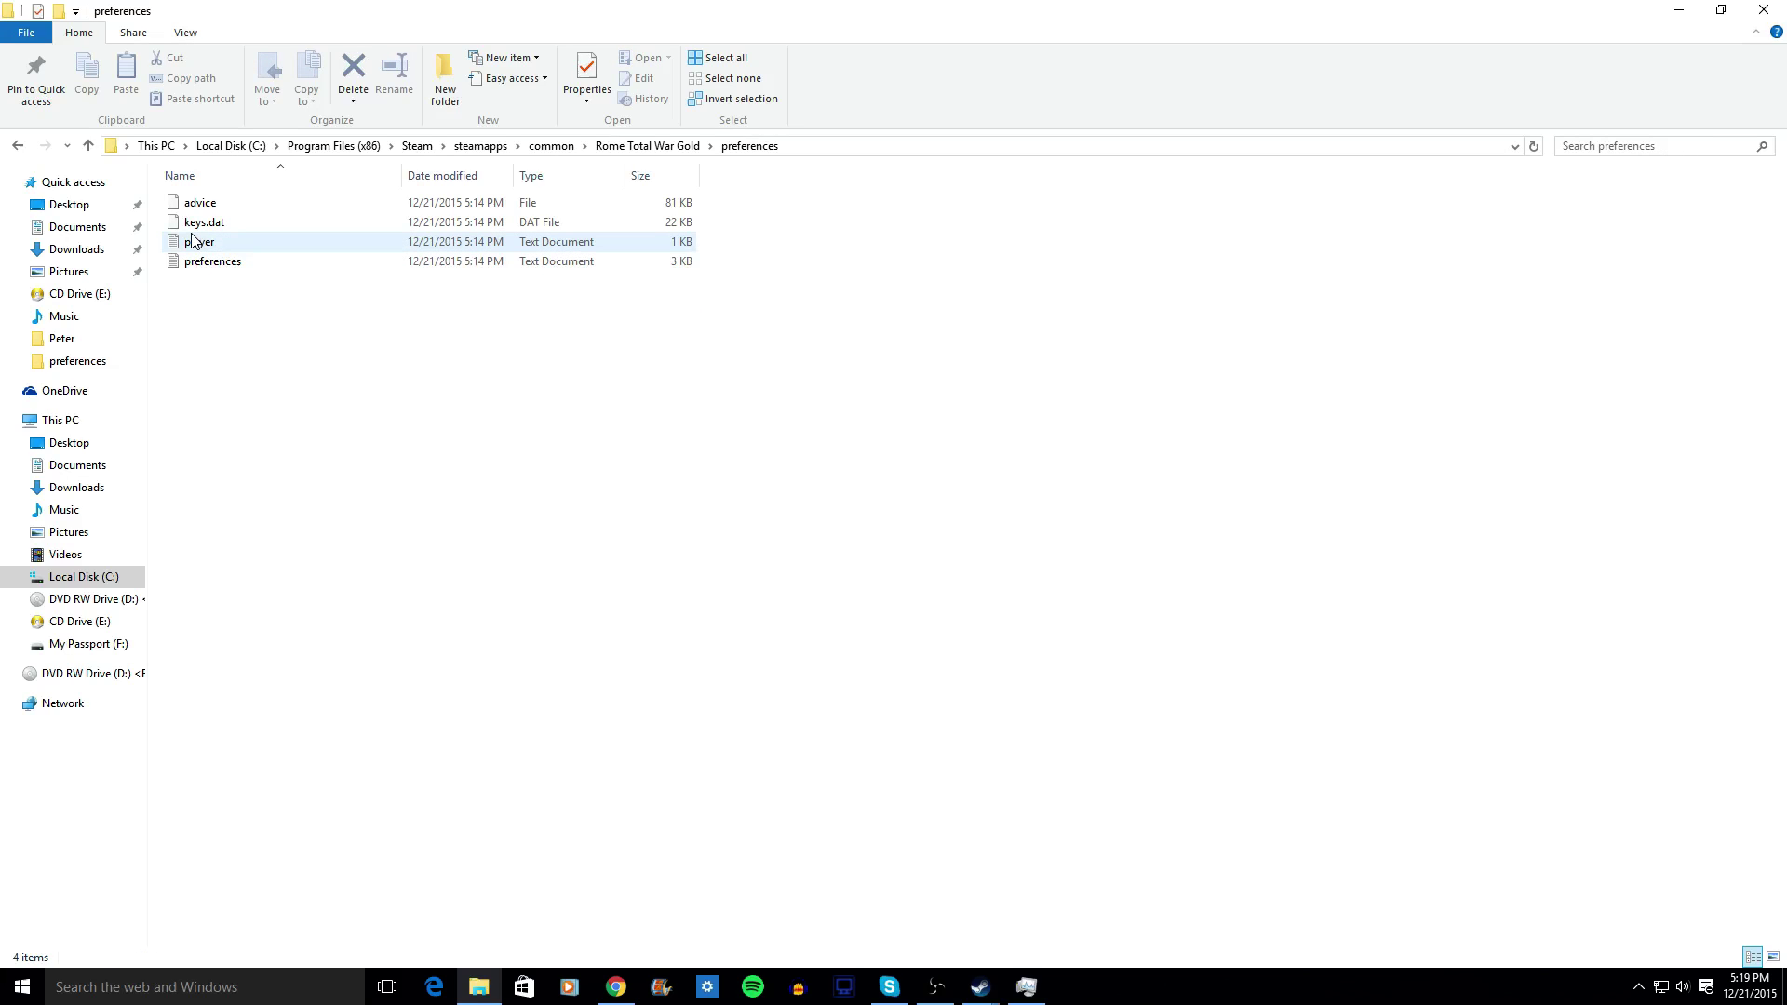
double_click(194, 243)
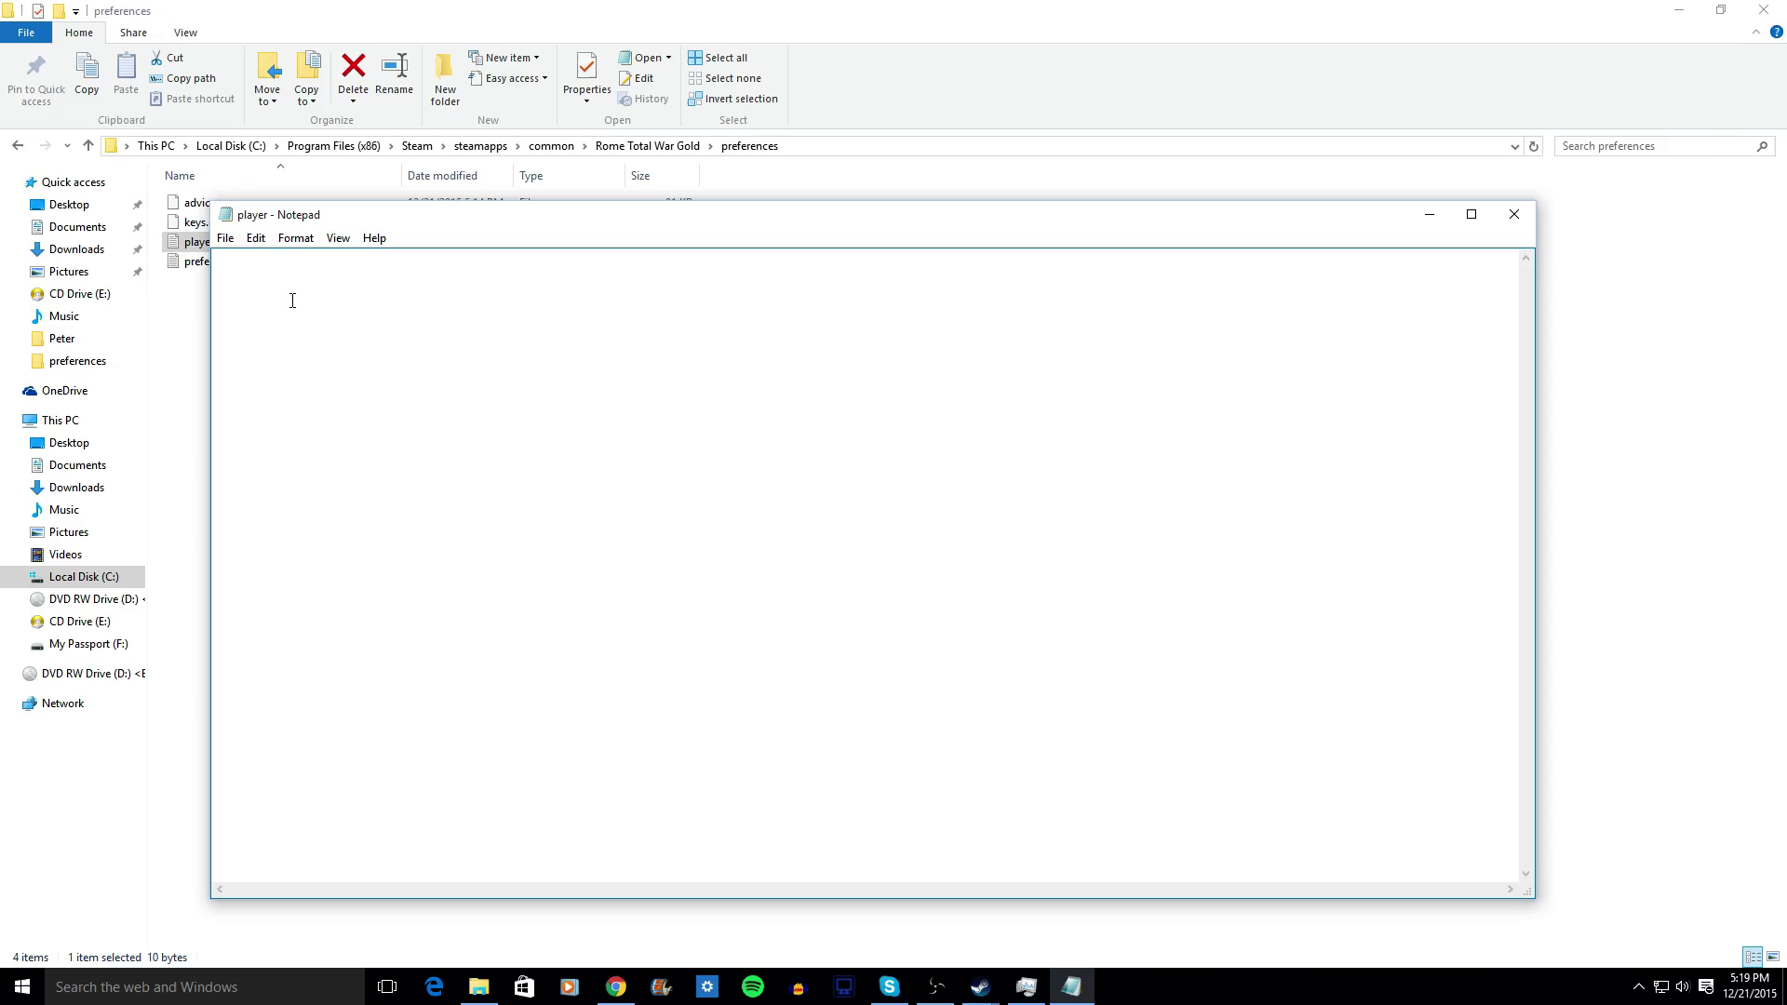
Step: Paste 1920x1080 STRATEGY_RESOLUTION and BATTLE_RESOLUTION lines into the empty player file
right_click(249, 269)
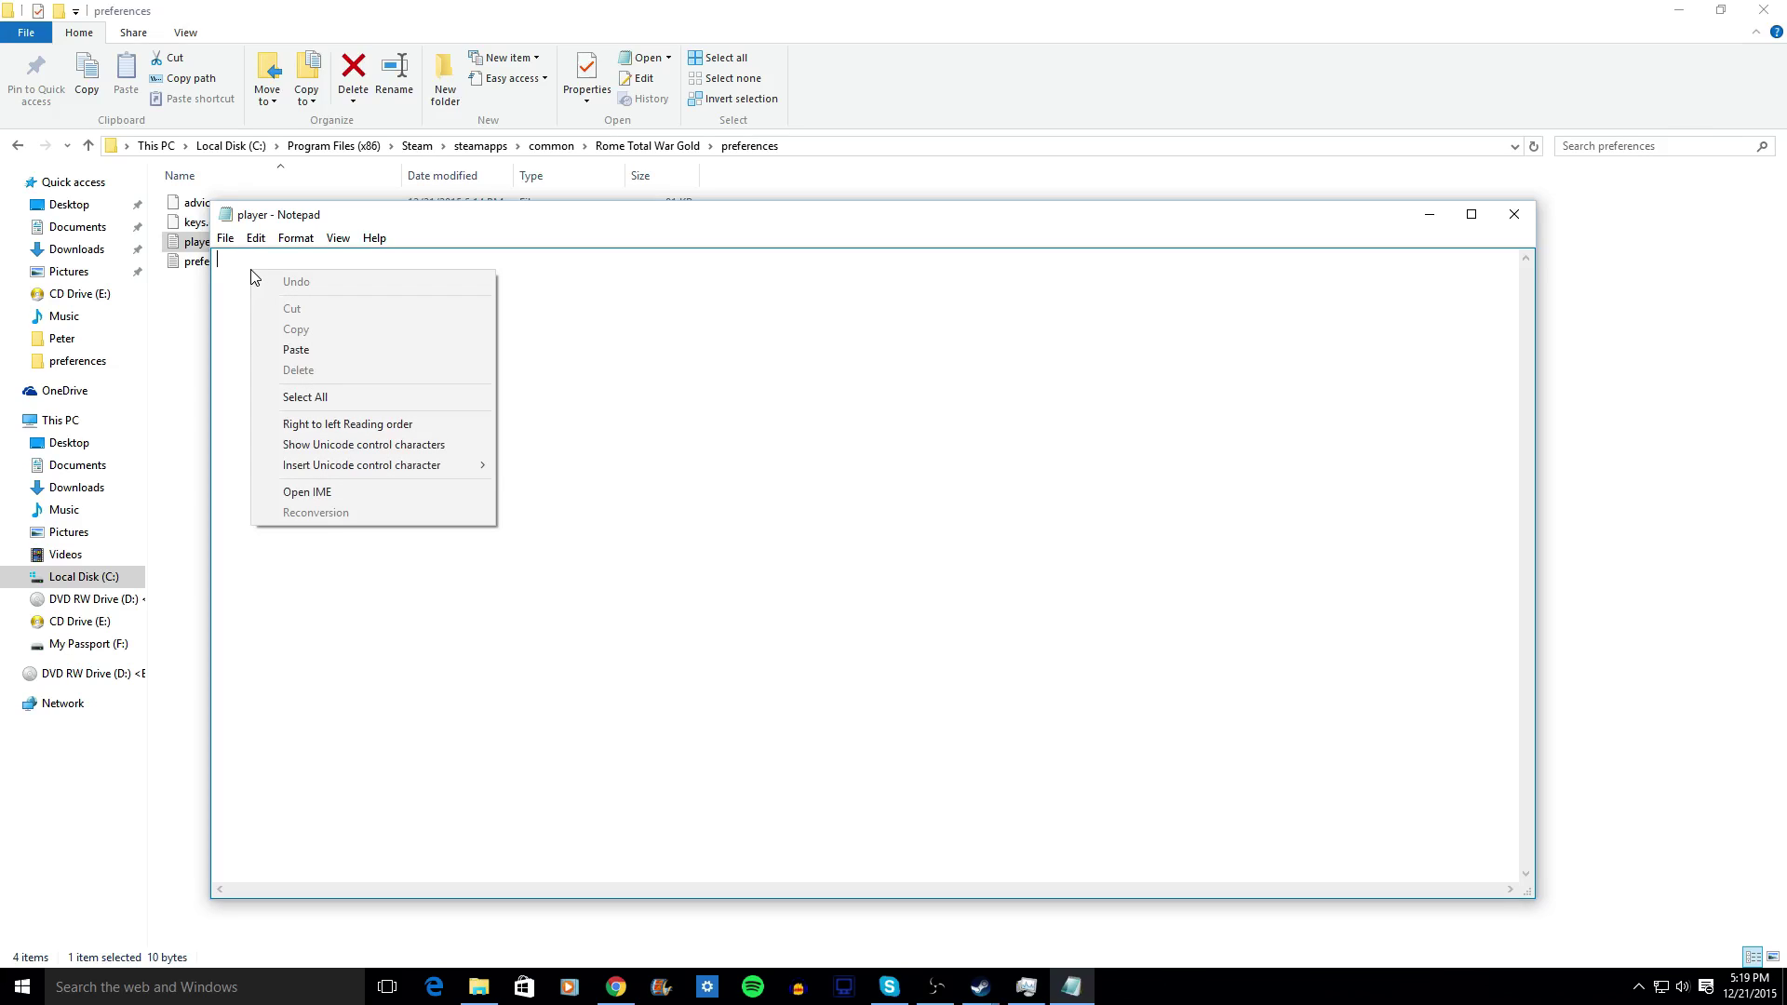
left_click(316, 351)
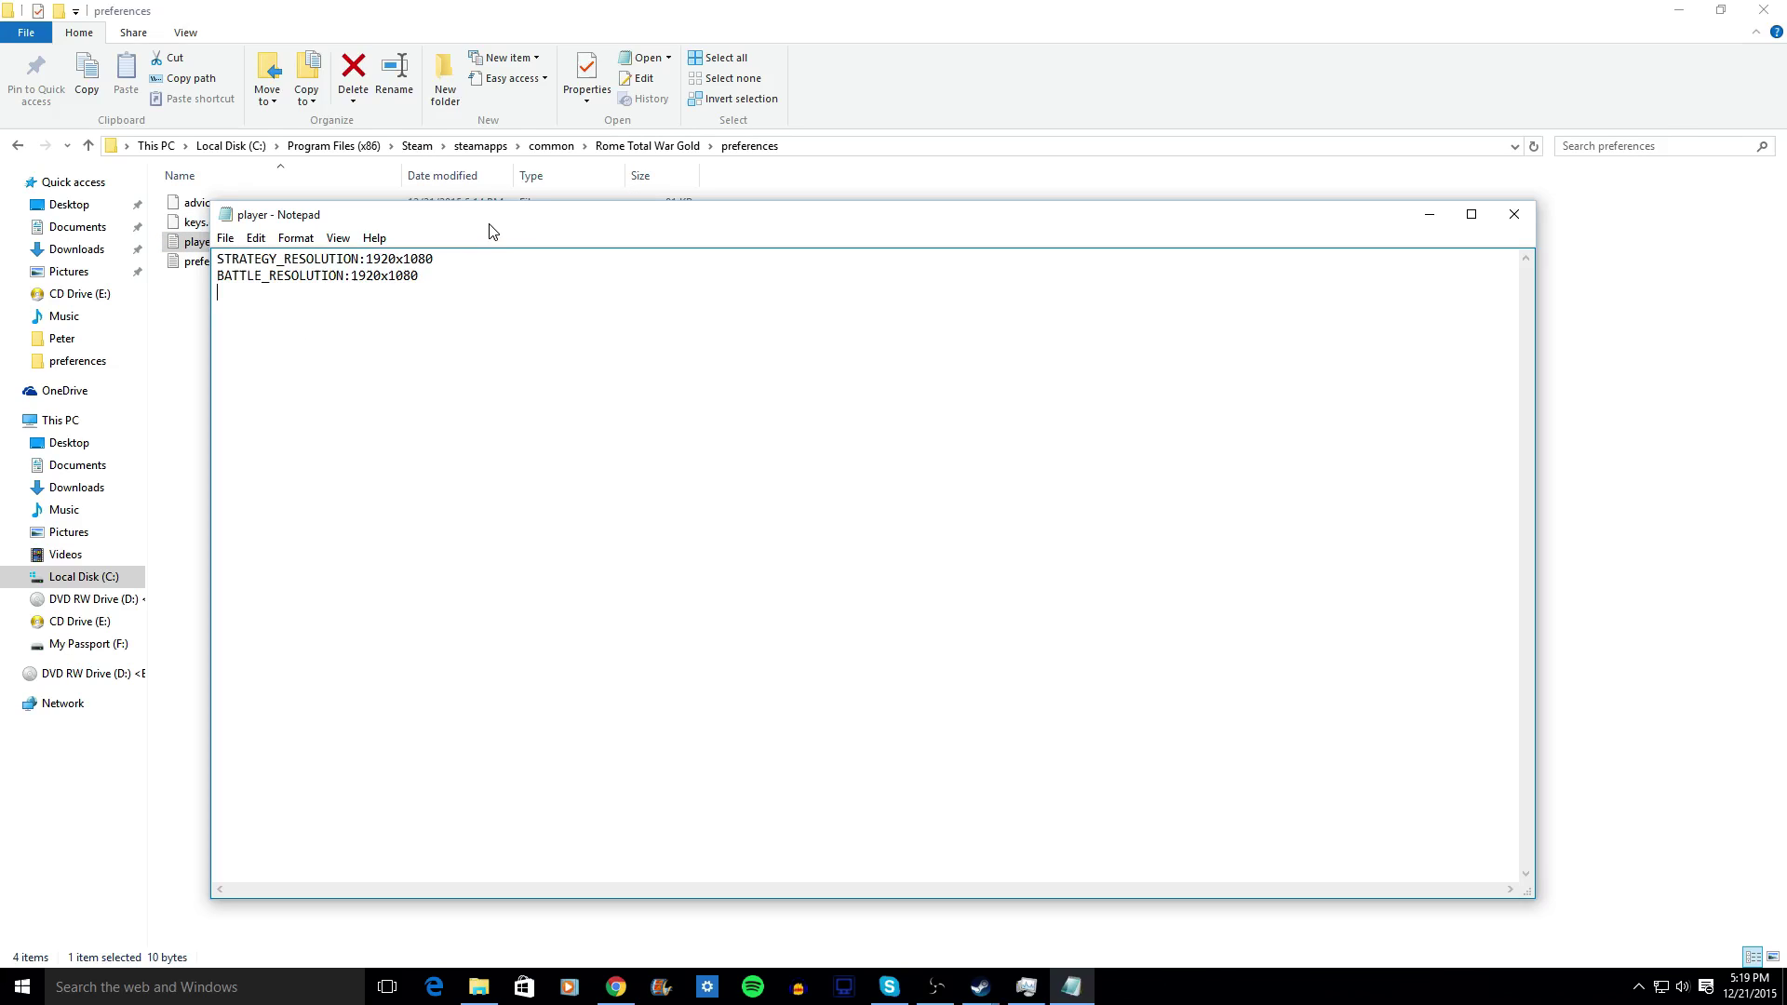
left_click_drag(491, 231, 699, 237)
Step: Save the player file and close Notepad
left_click(433, 244)
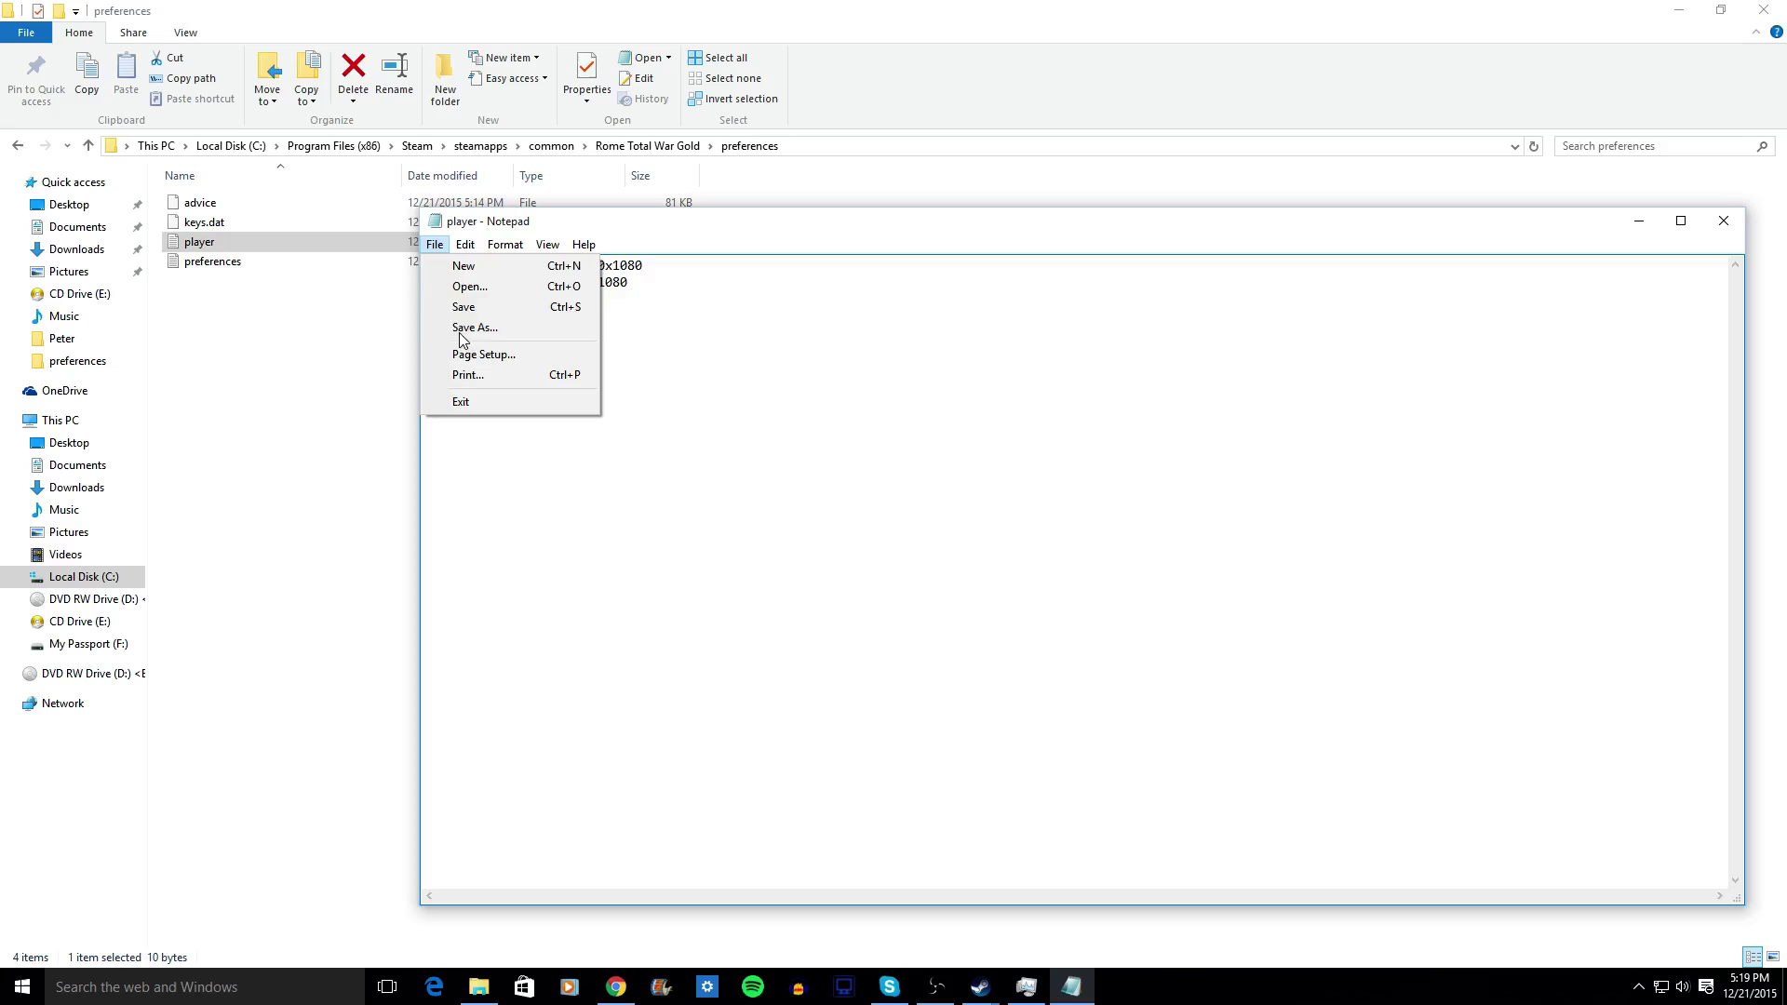
left_click(463, 305)
left_click_drag(706, 229, 196, 249)
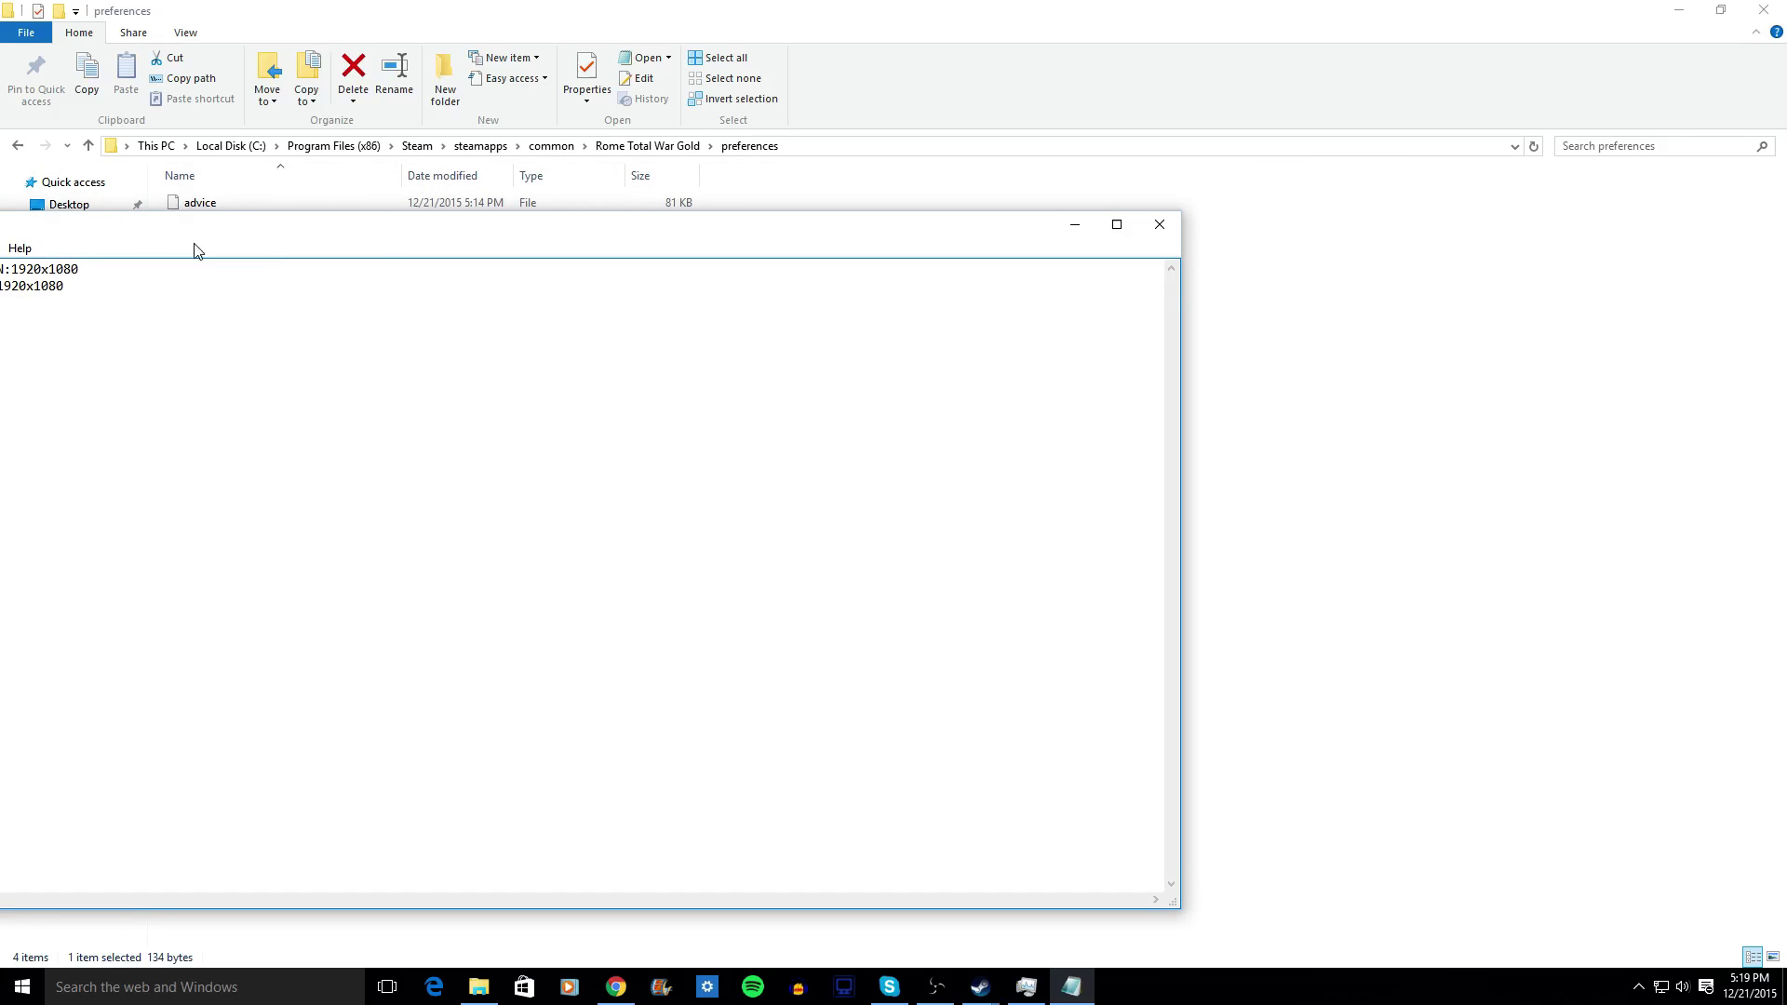
left_click(1158, 223)
Step: Minimize File Explorer and bring back the Rome: Total War Steam library page
left_click_drag(992, 9, 858, 200)
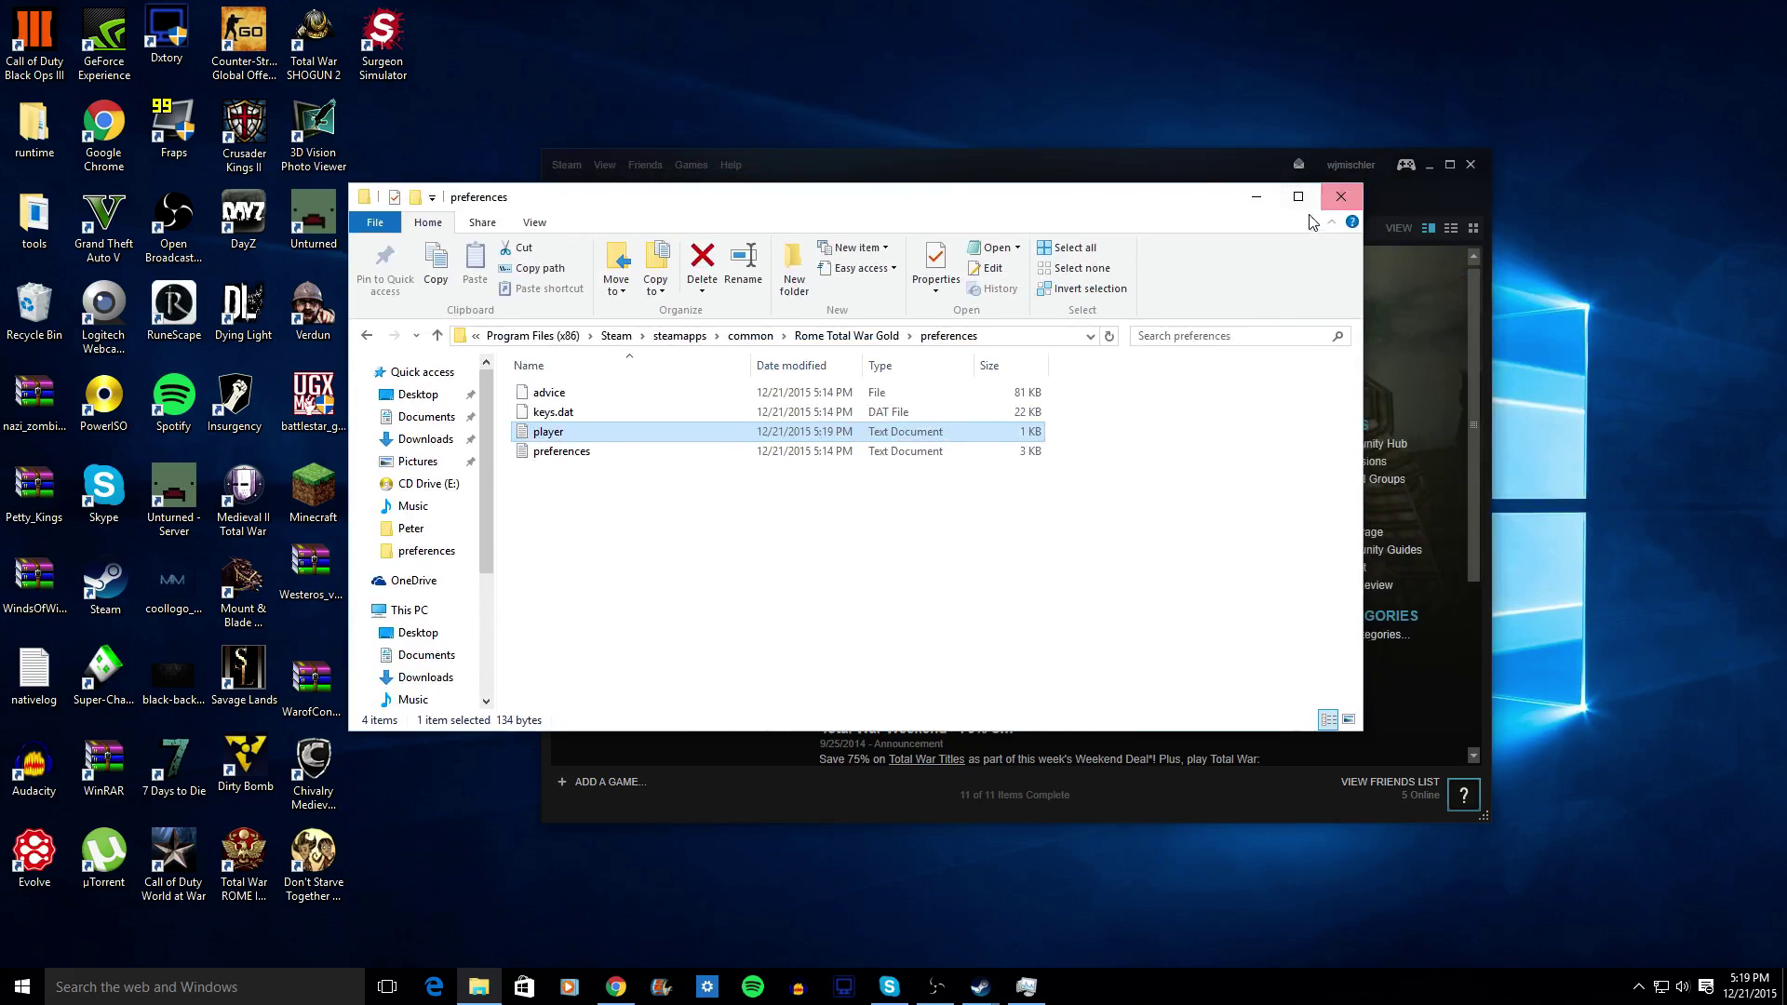
left_click(1255, 195)
left_click(1429, 167)
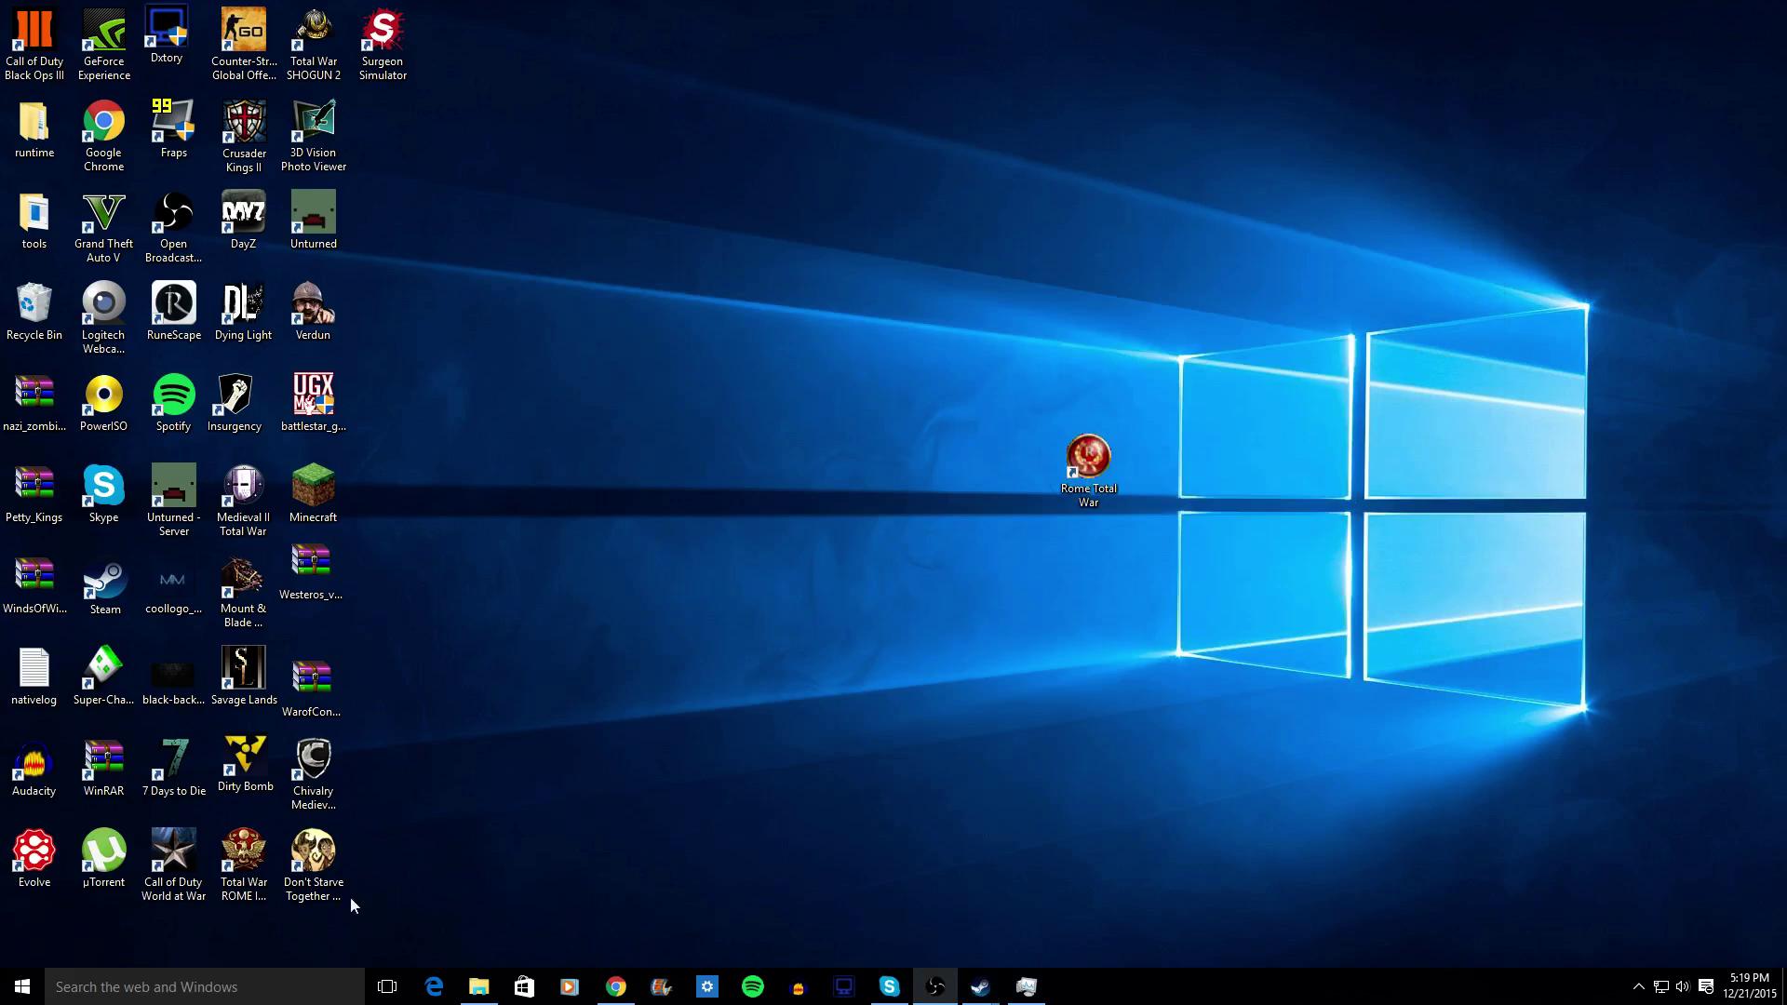
left_click(929, 900)
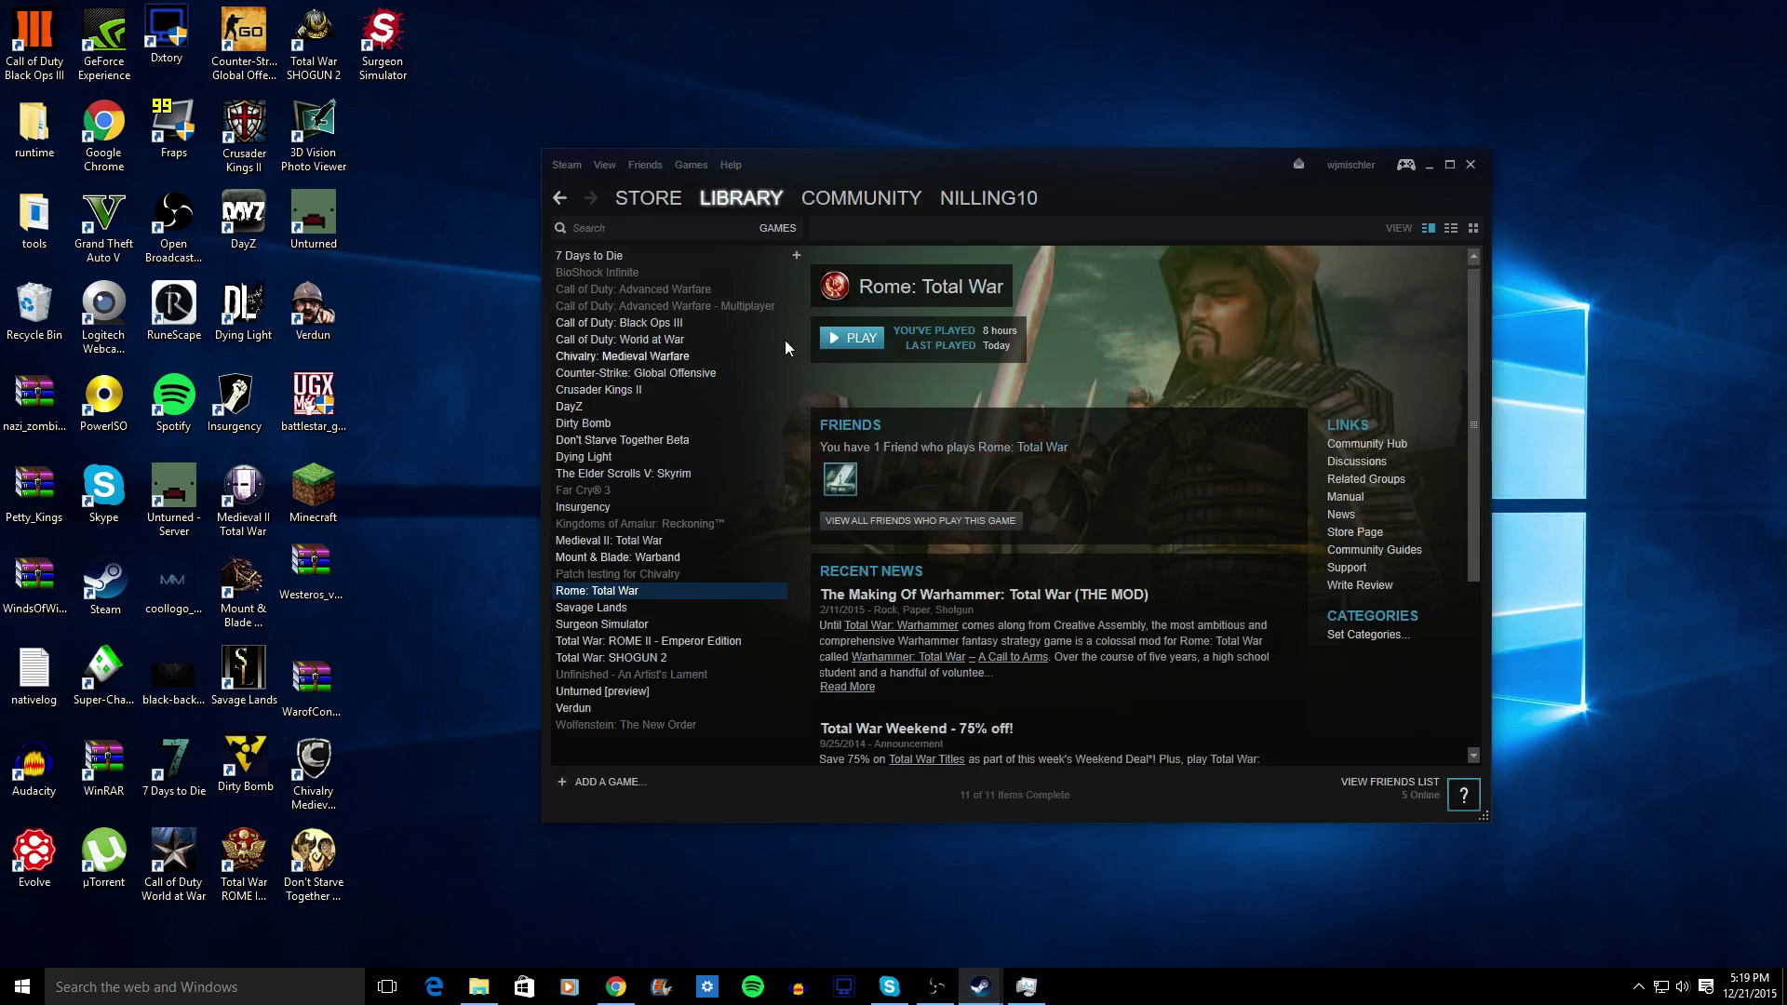
Step: Empty Rome: Total War's launch options, confirm, and close its properties
right_click(617, 591)
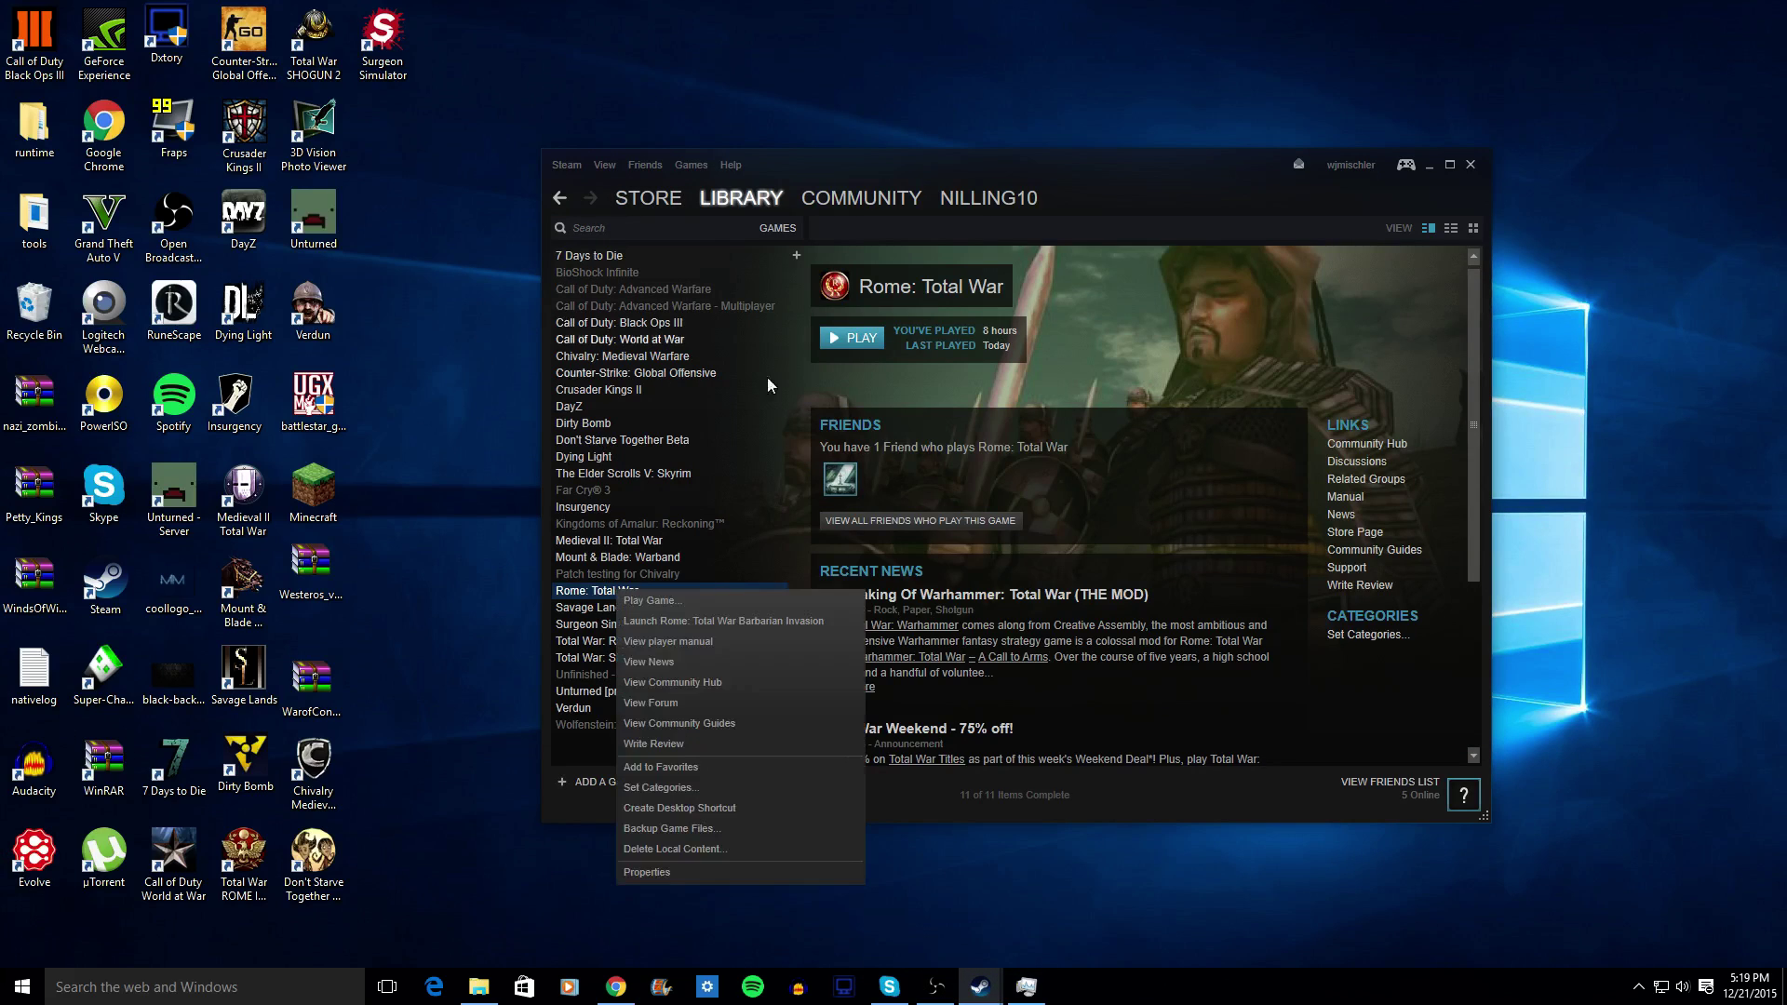
left_click(648, 873)
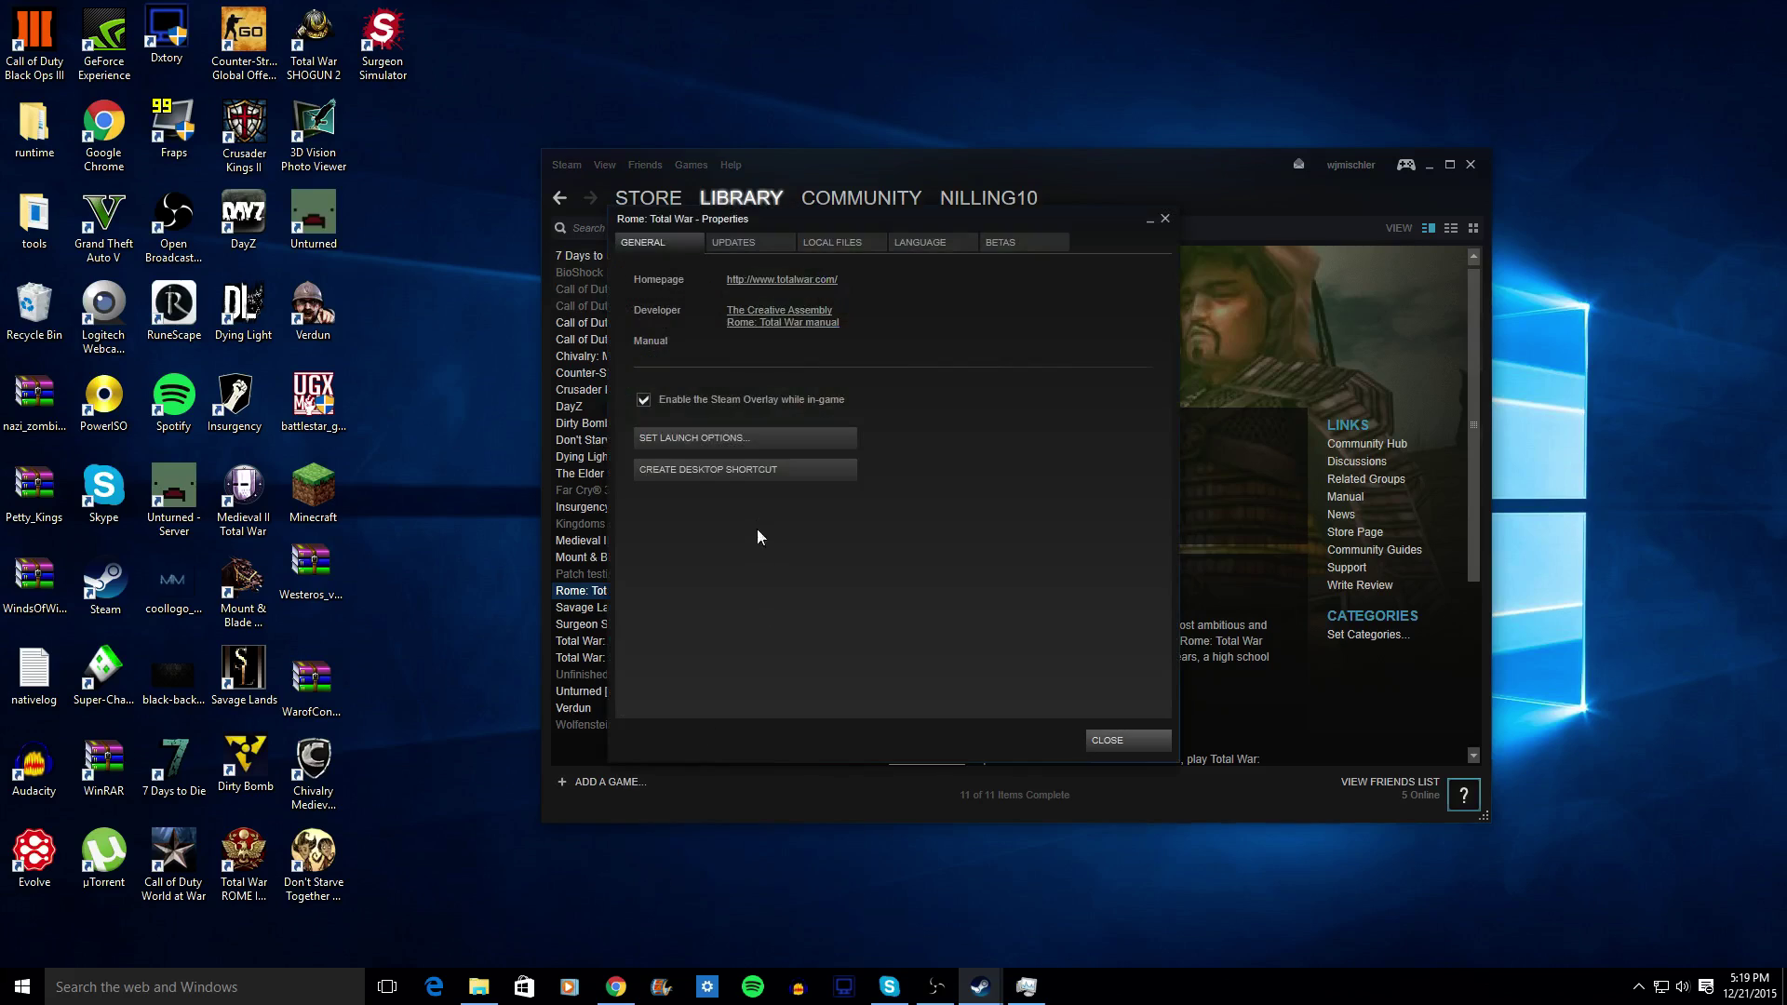
left_click(741, 436)
type("-ne")
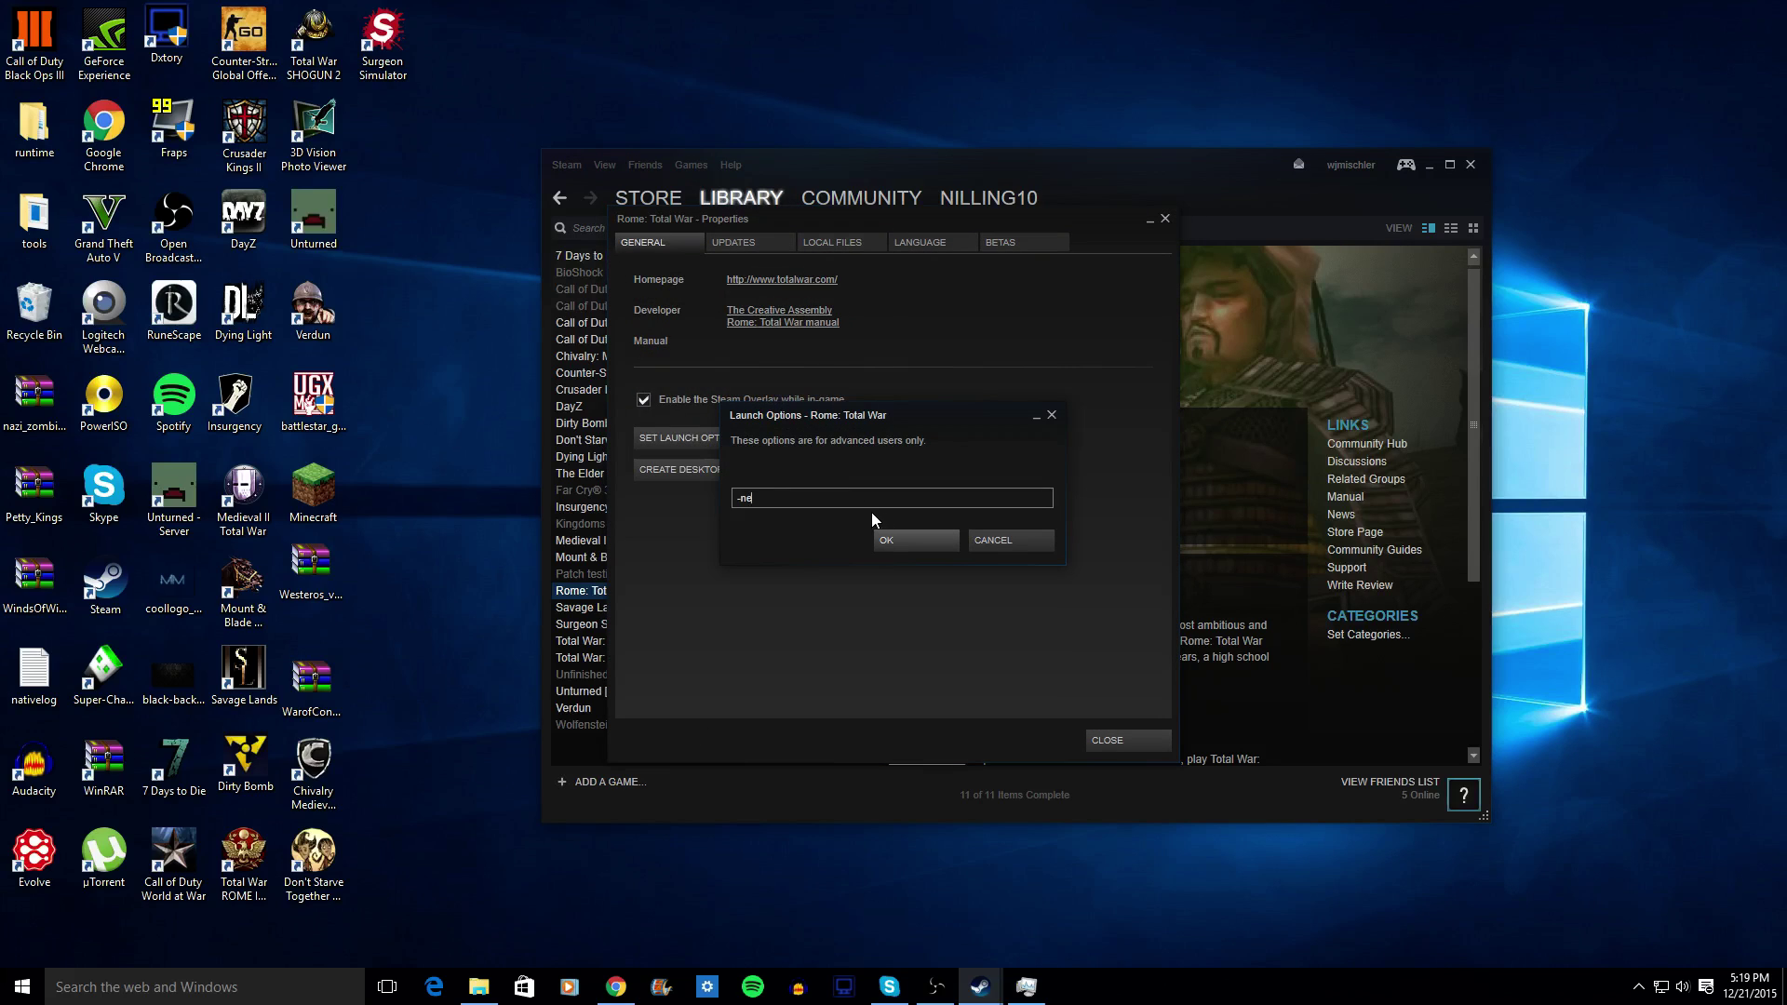
key("BackSpace")
key("BackSpace")
left_click(893, 539)
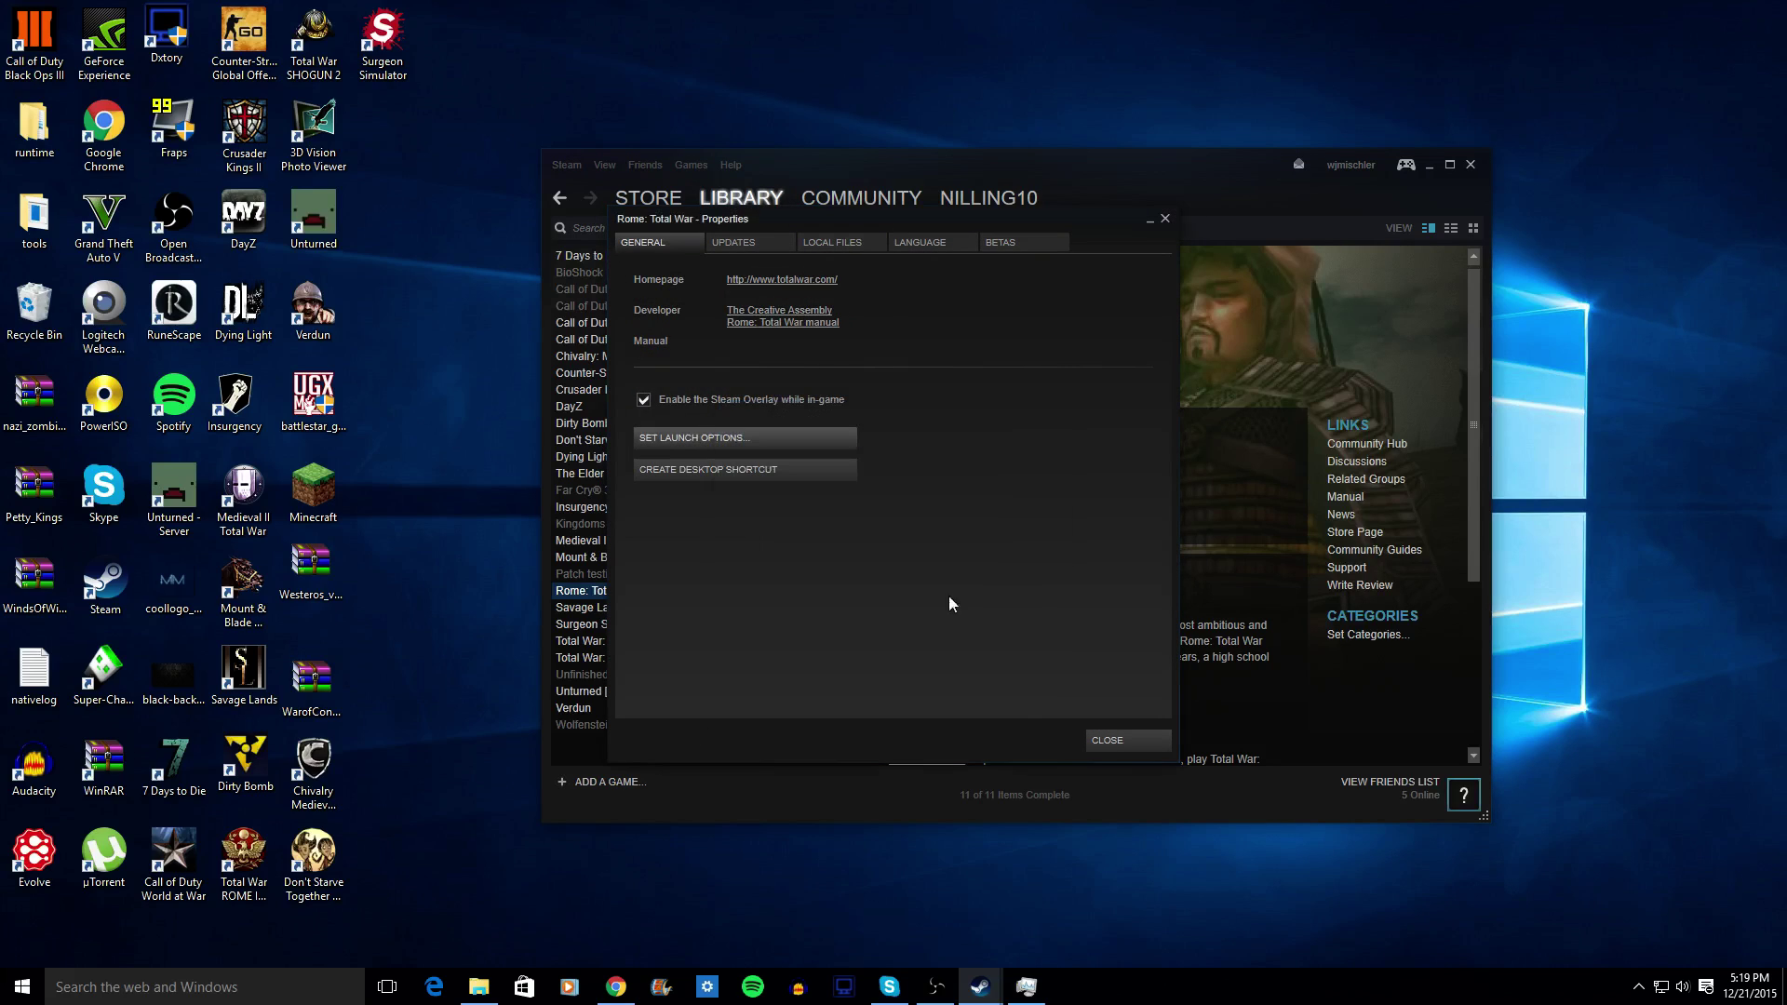
left_click(1118, 739)
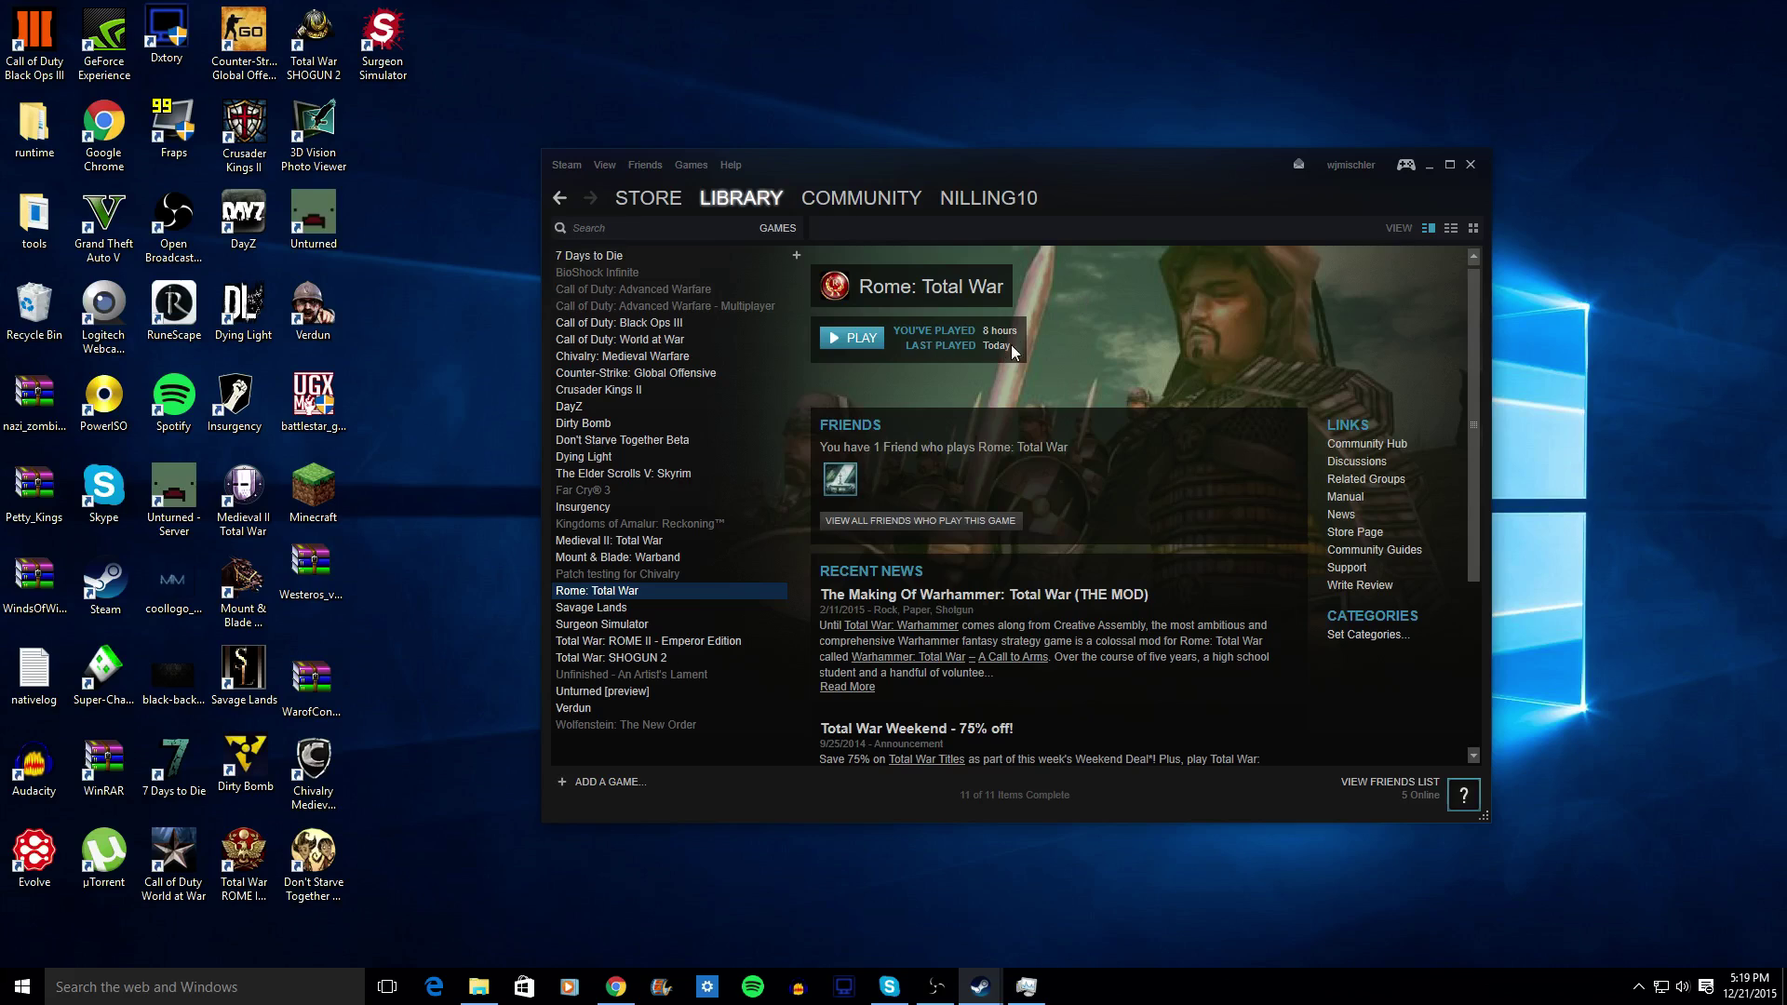
Step: Launch the base game with the 'Play Rome: Total War' option
left_click(847, 342)
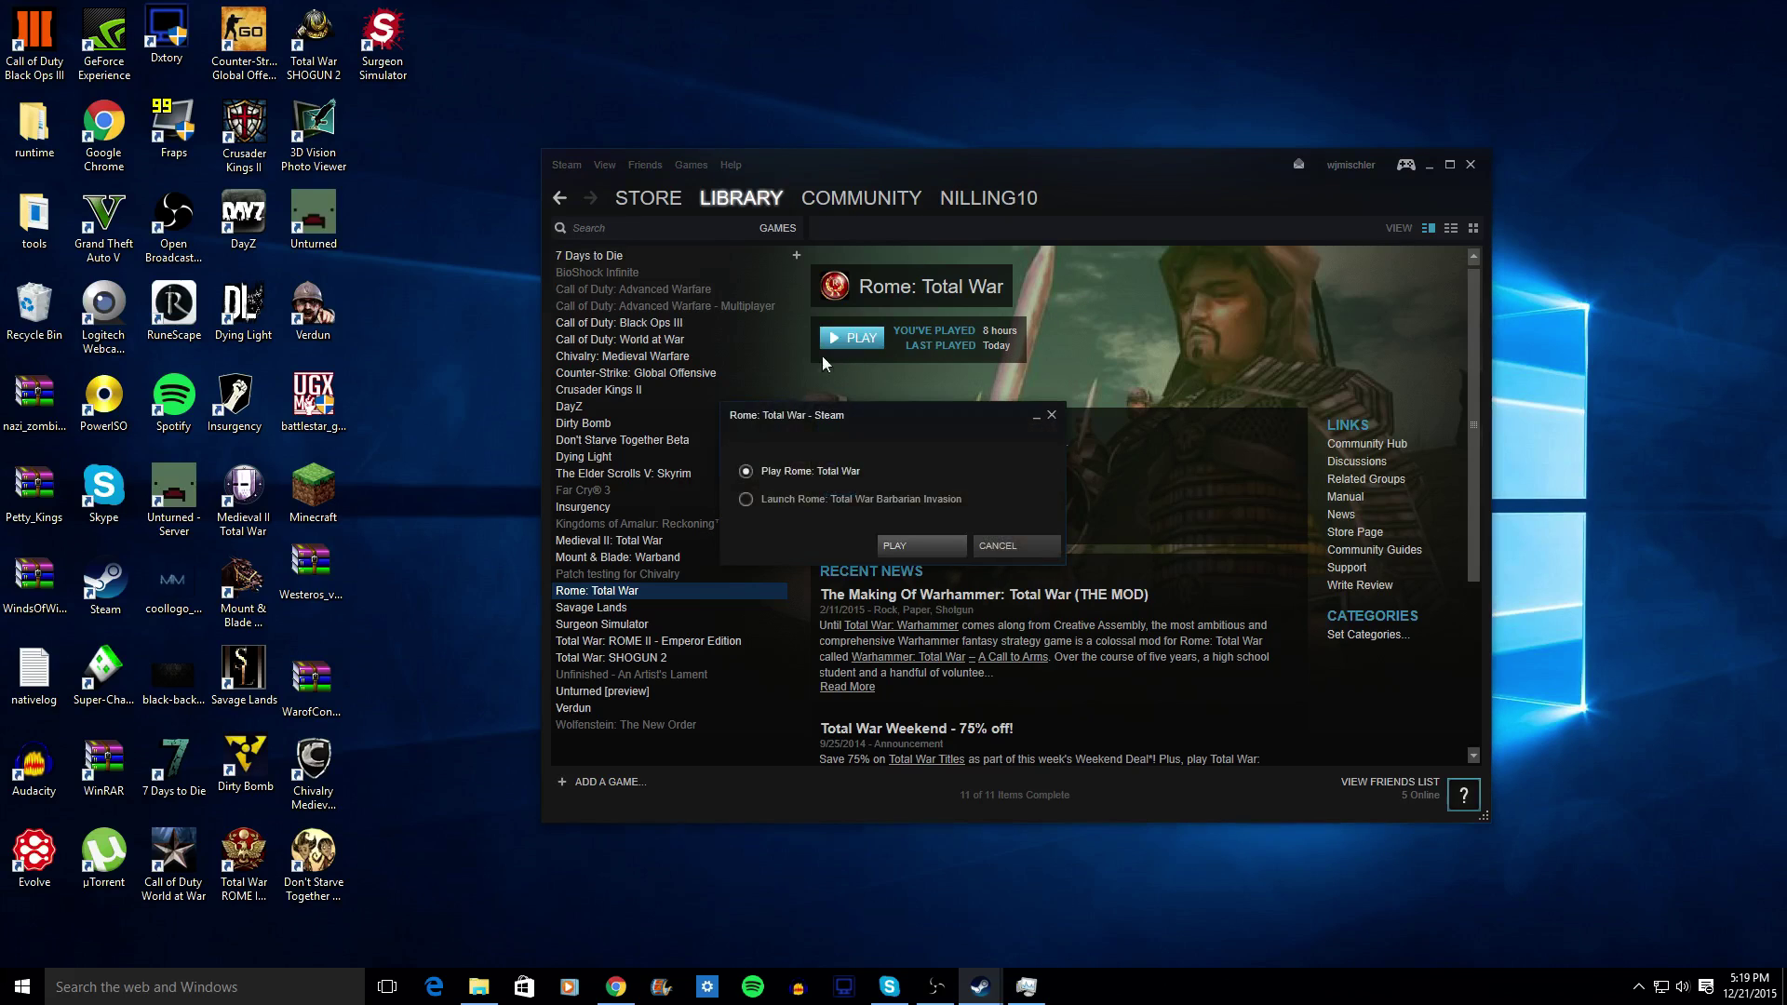
left_click(921, 553)
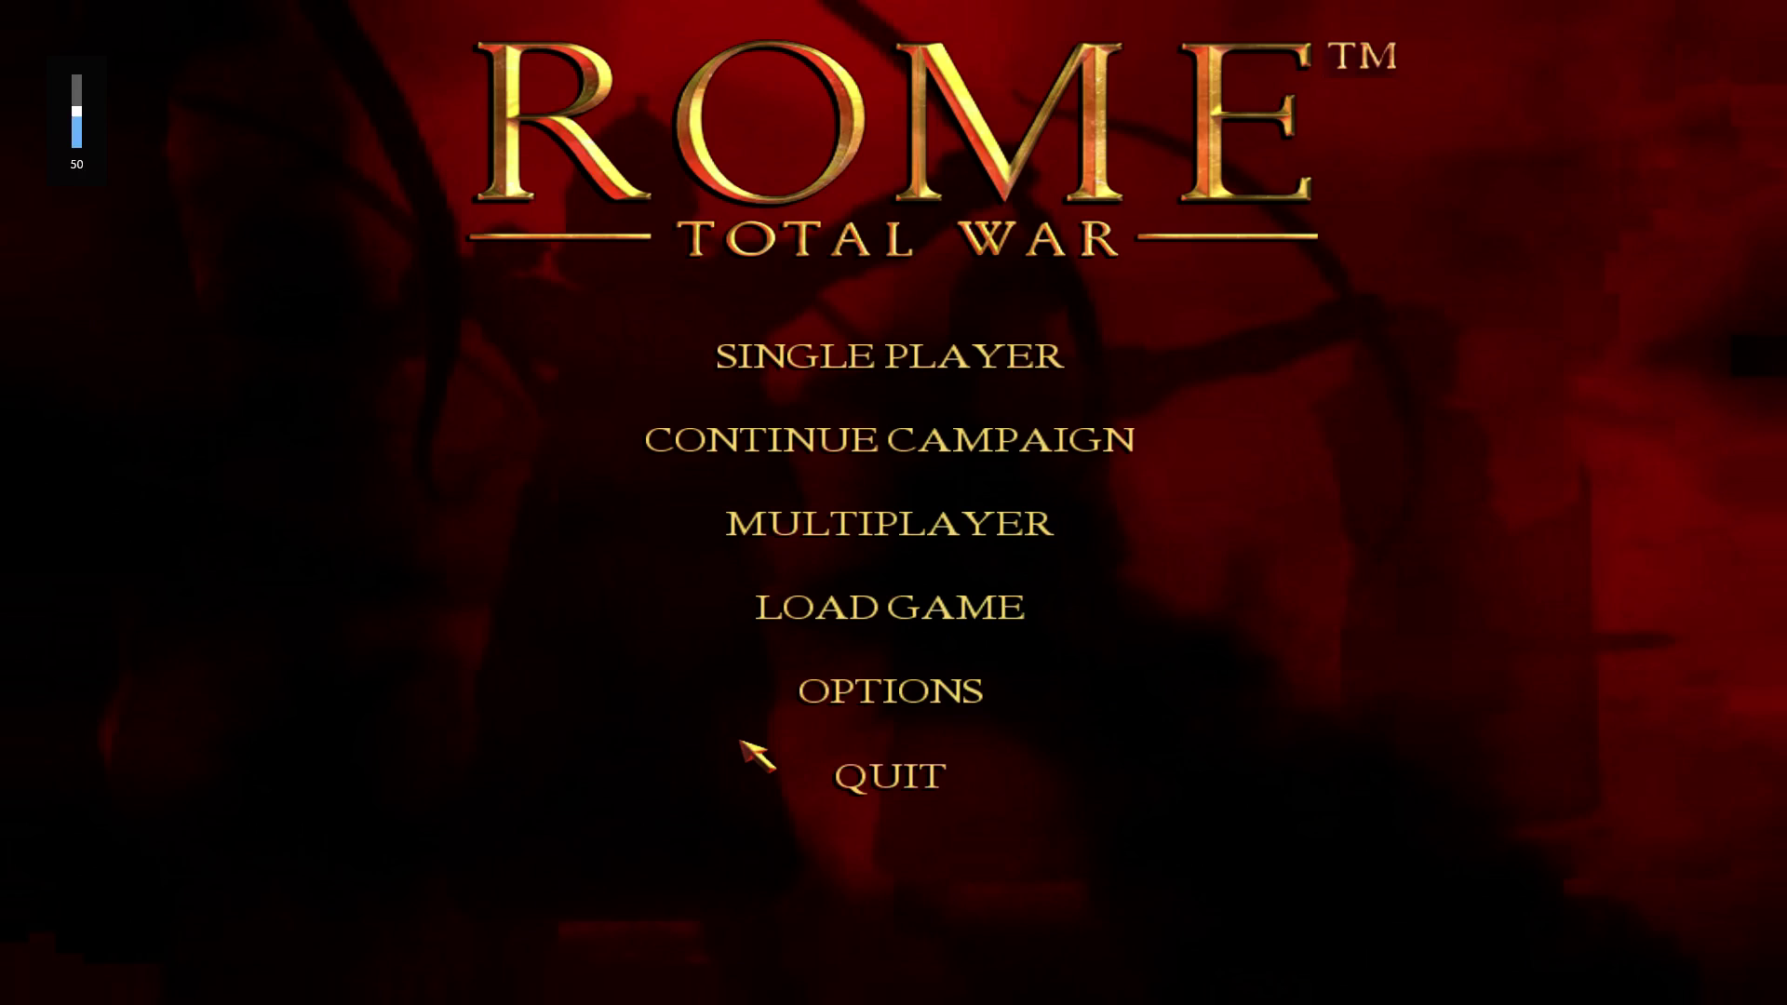
Step: Lower the volume, Alt+Tab out and back, then enter SINGLE PLAYER
key("XF86AudioLowerVolume")
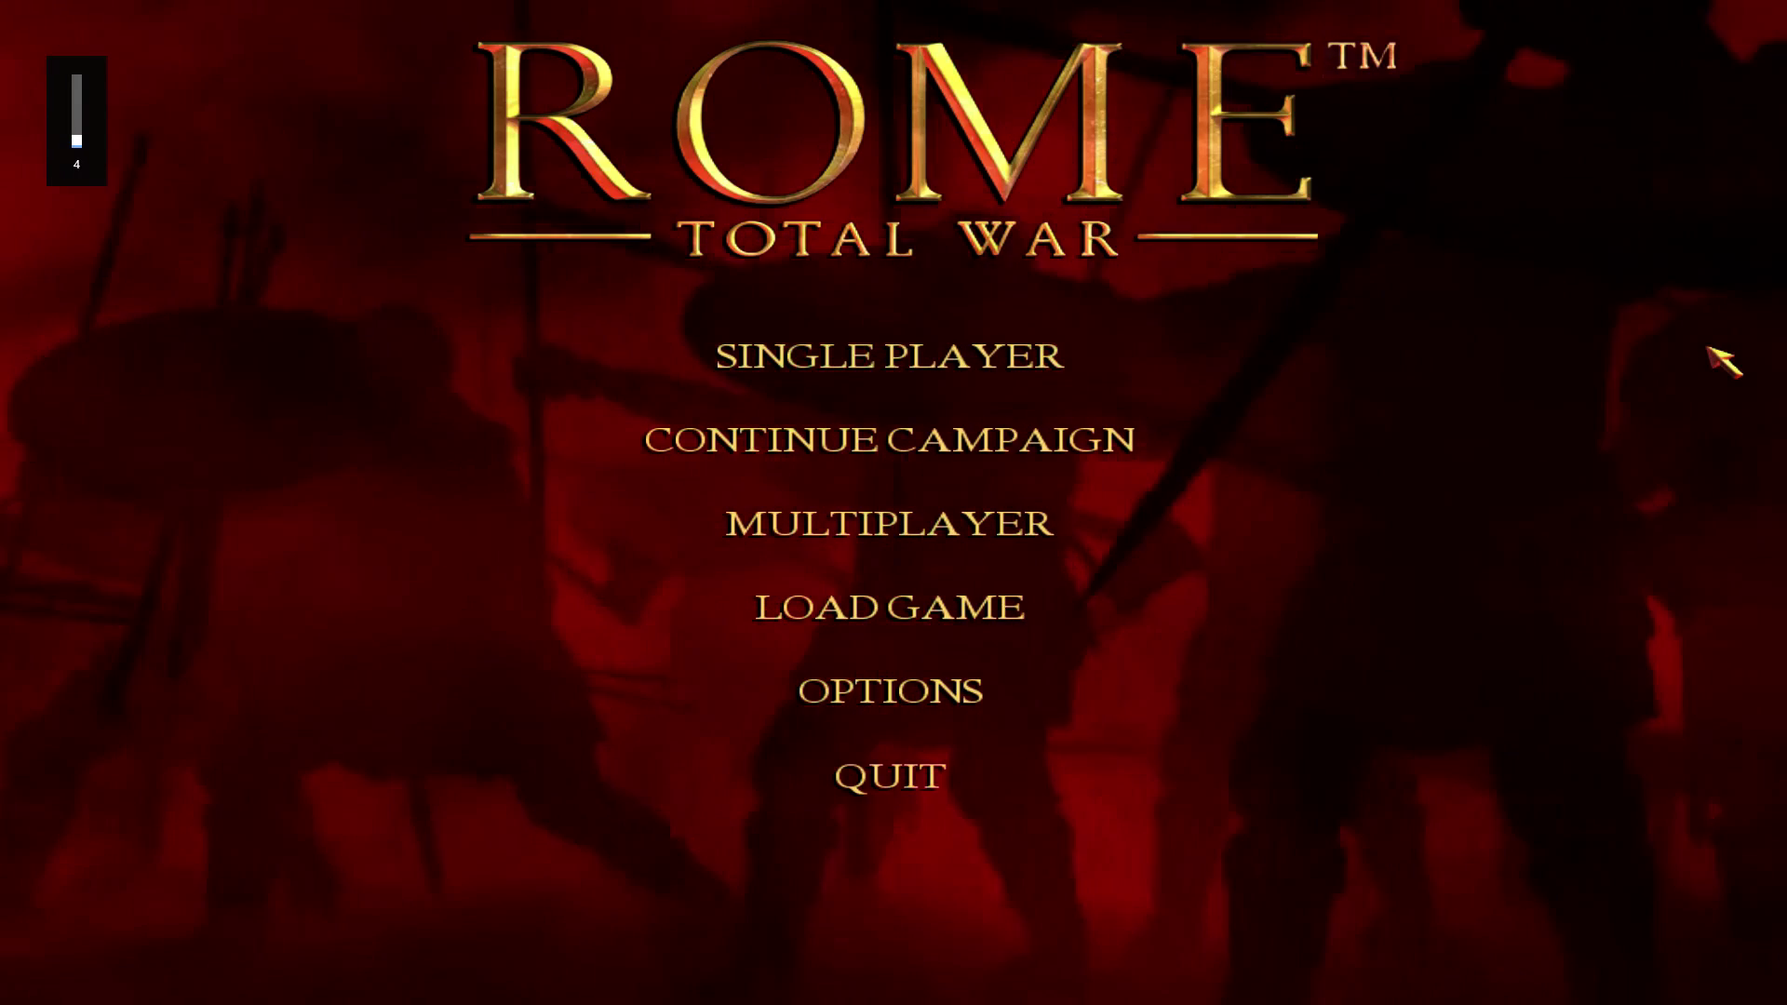
key("alt+Tab")
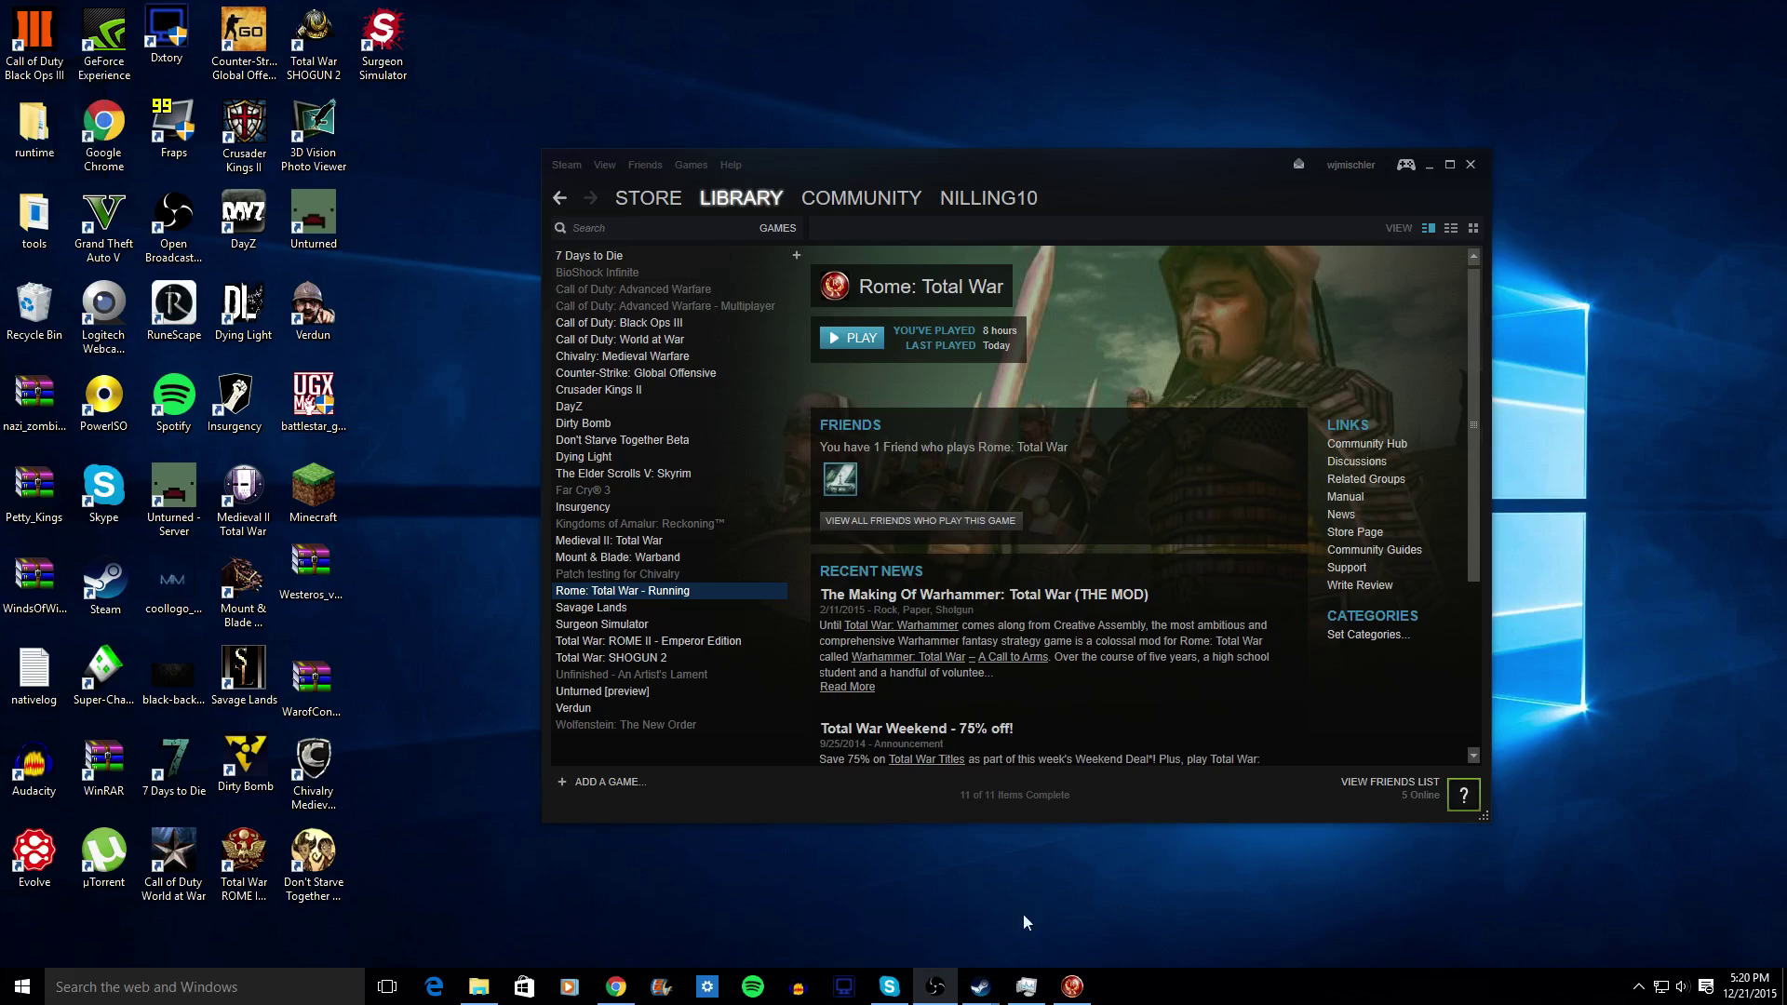
left_click(1072, 986)
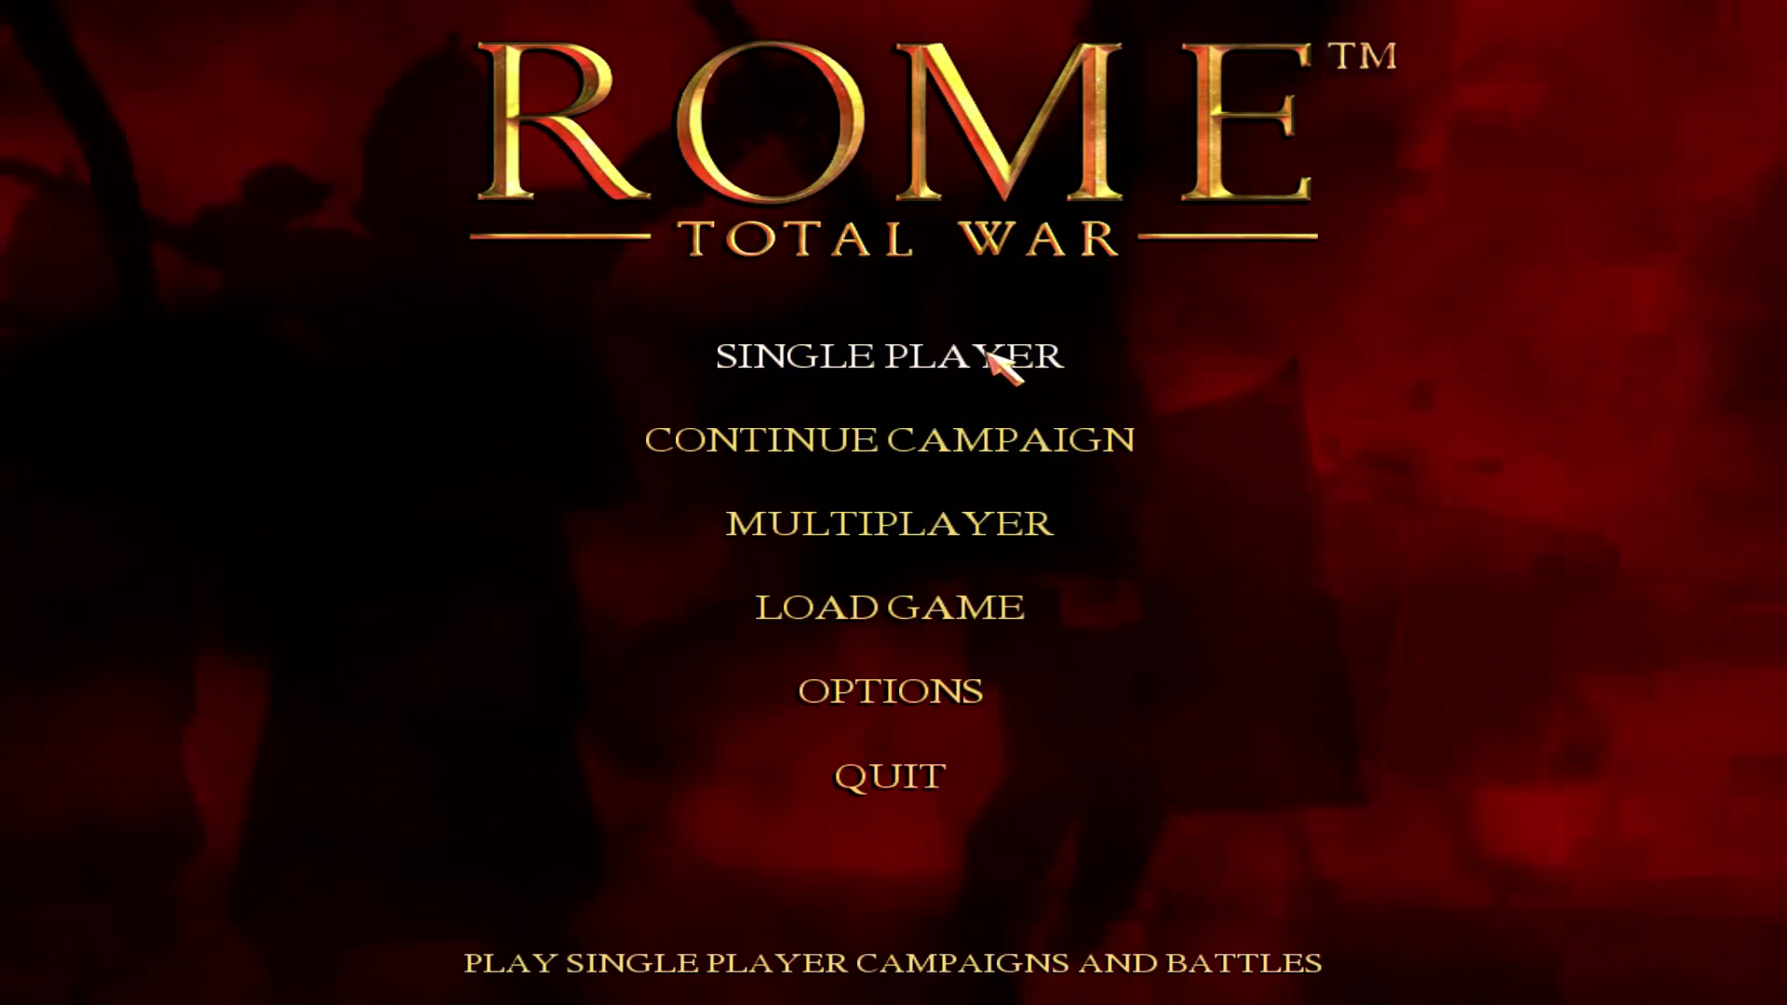
left_click(952, 364)
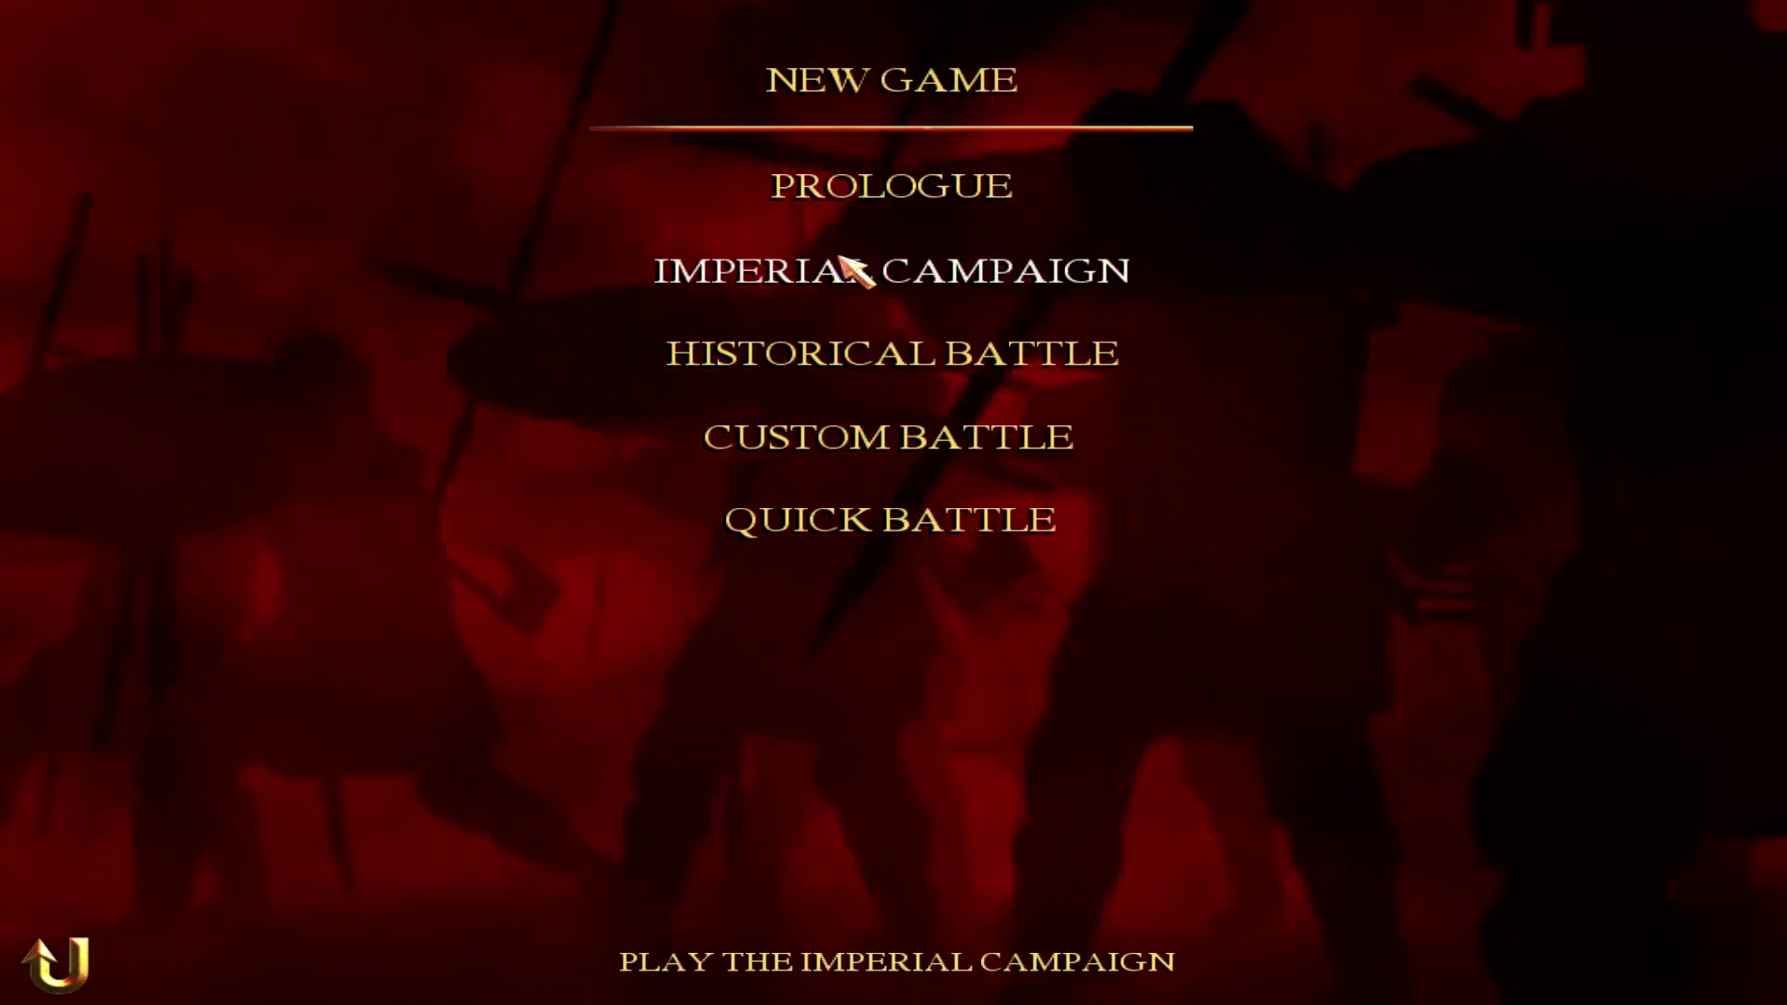
Step: Start an Imperial Campaign with campaign and battle difficulty both very hard
left_click(850, 271)
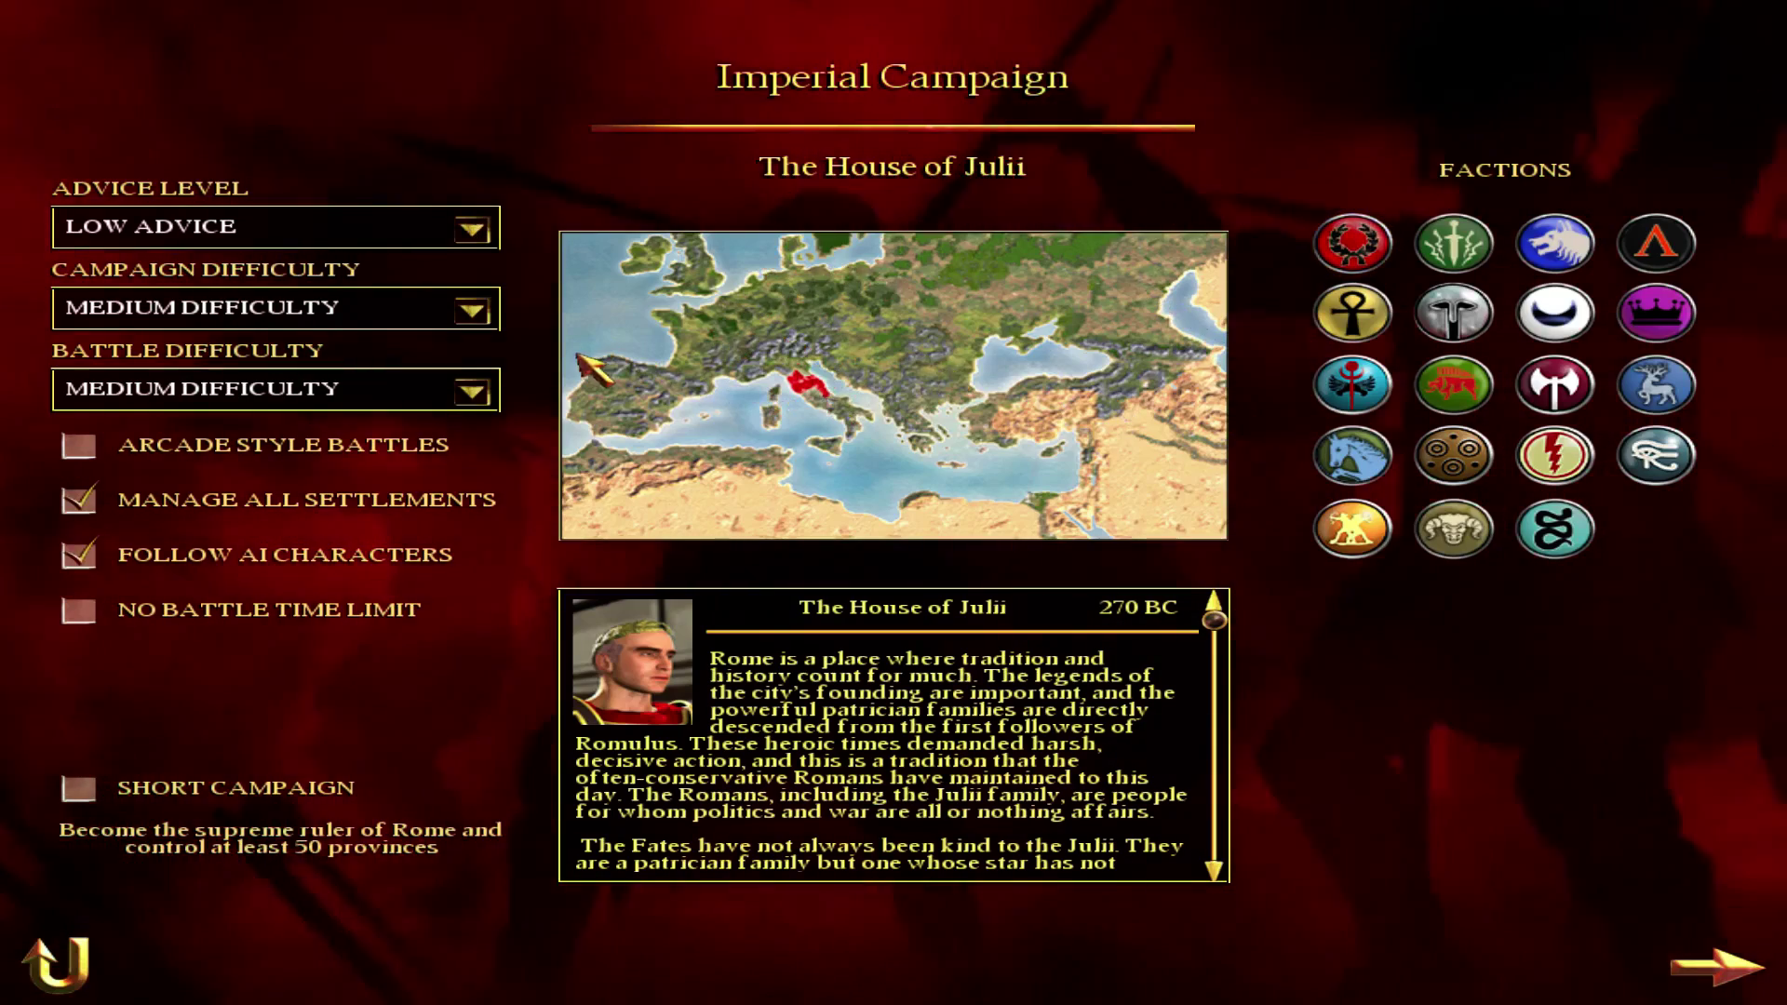
left_click(483, 316)
left_click(343, 401)
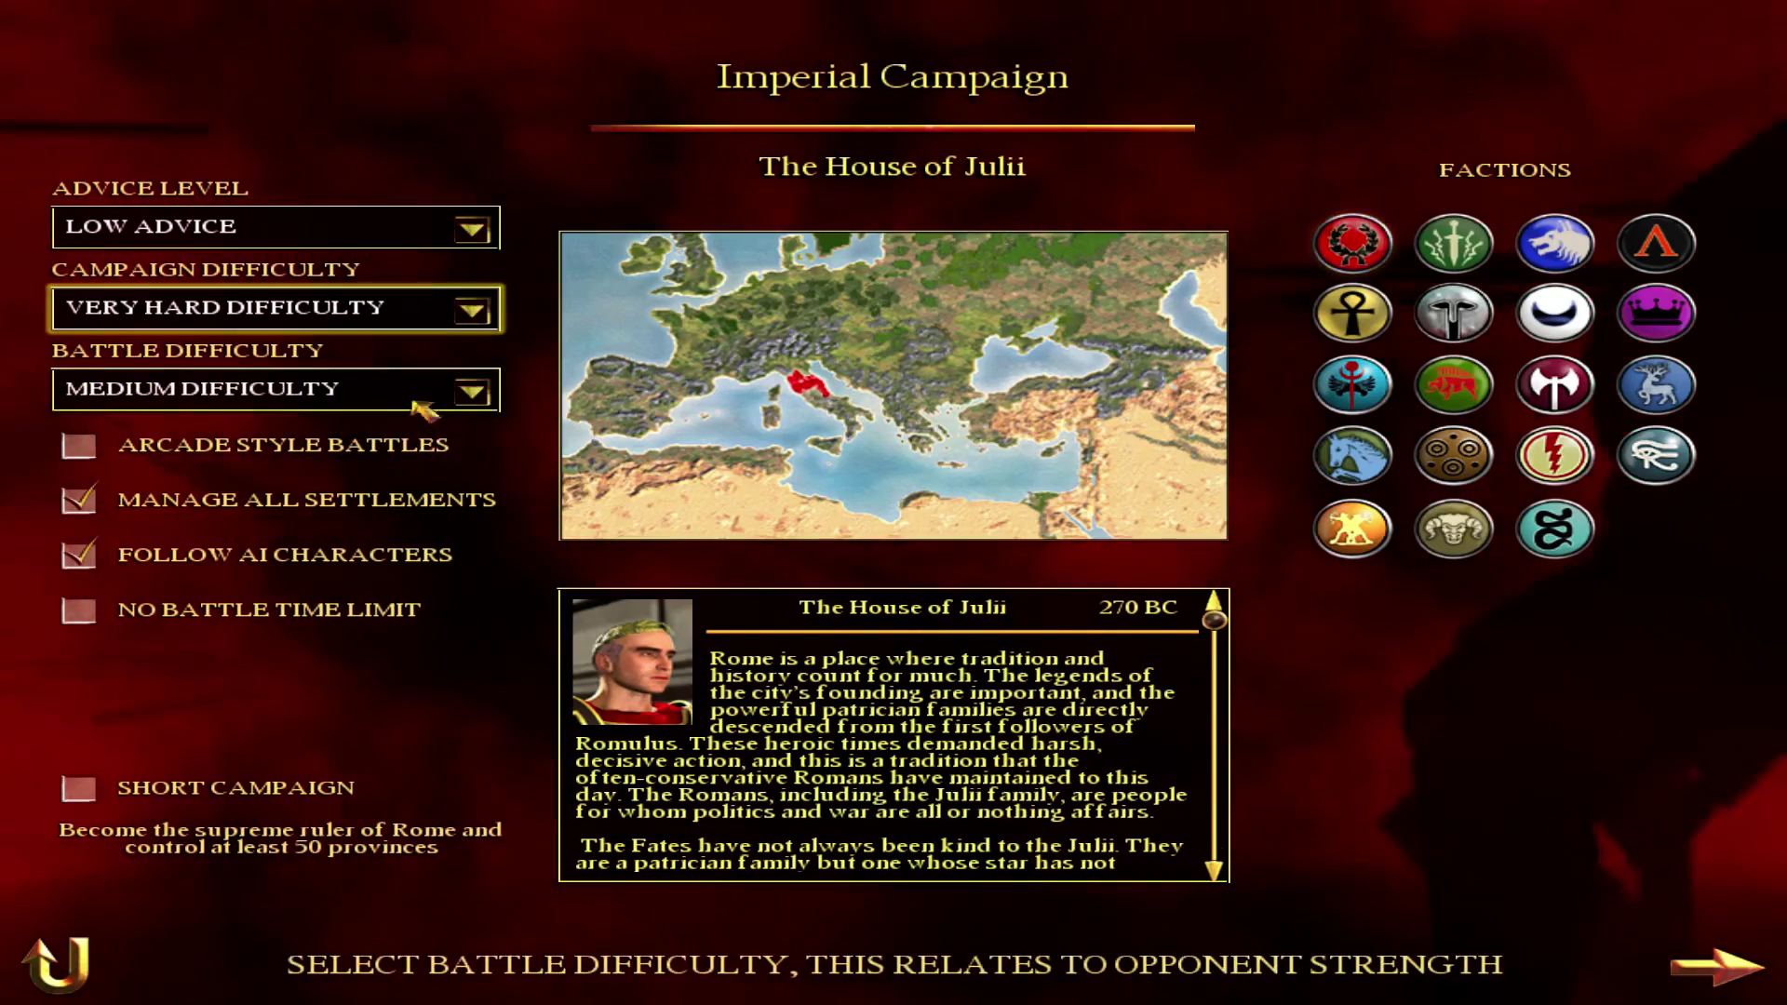
left_click(356, 390)
left_click(358, 472)
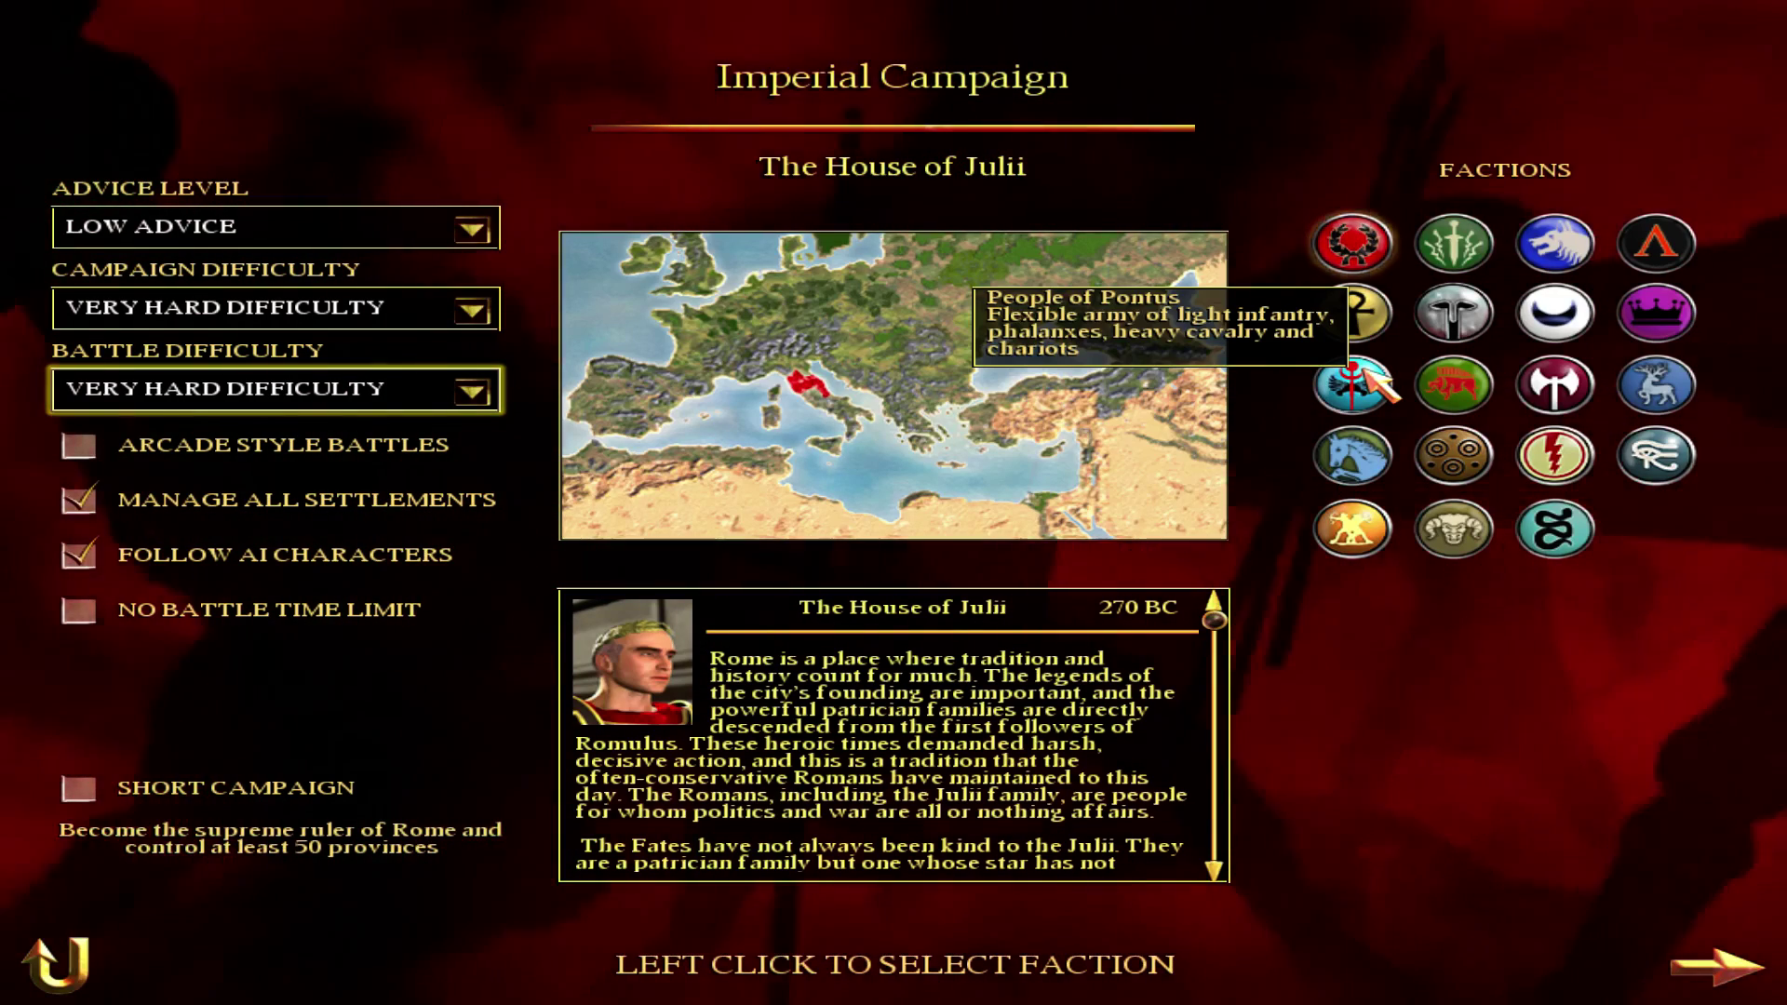
Step: Try a couple of factions before settling on Gaul
left_click(1454, 250)
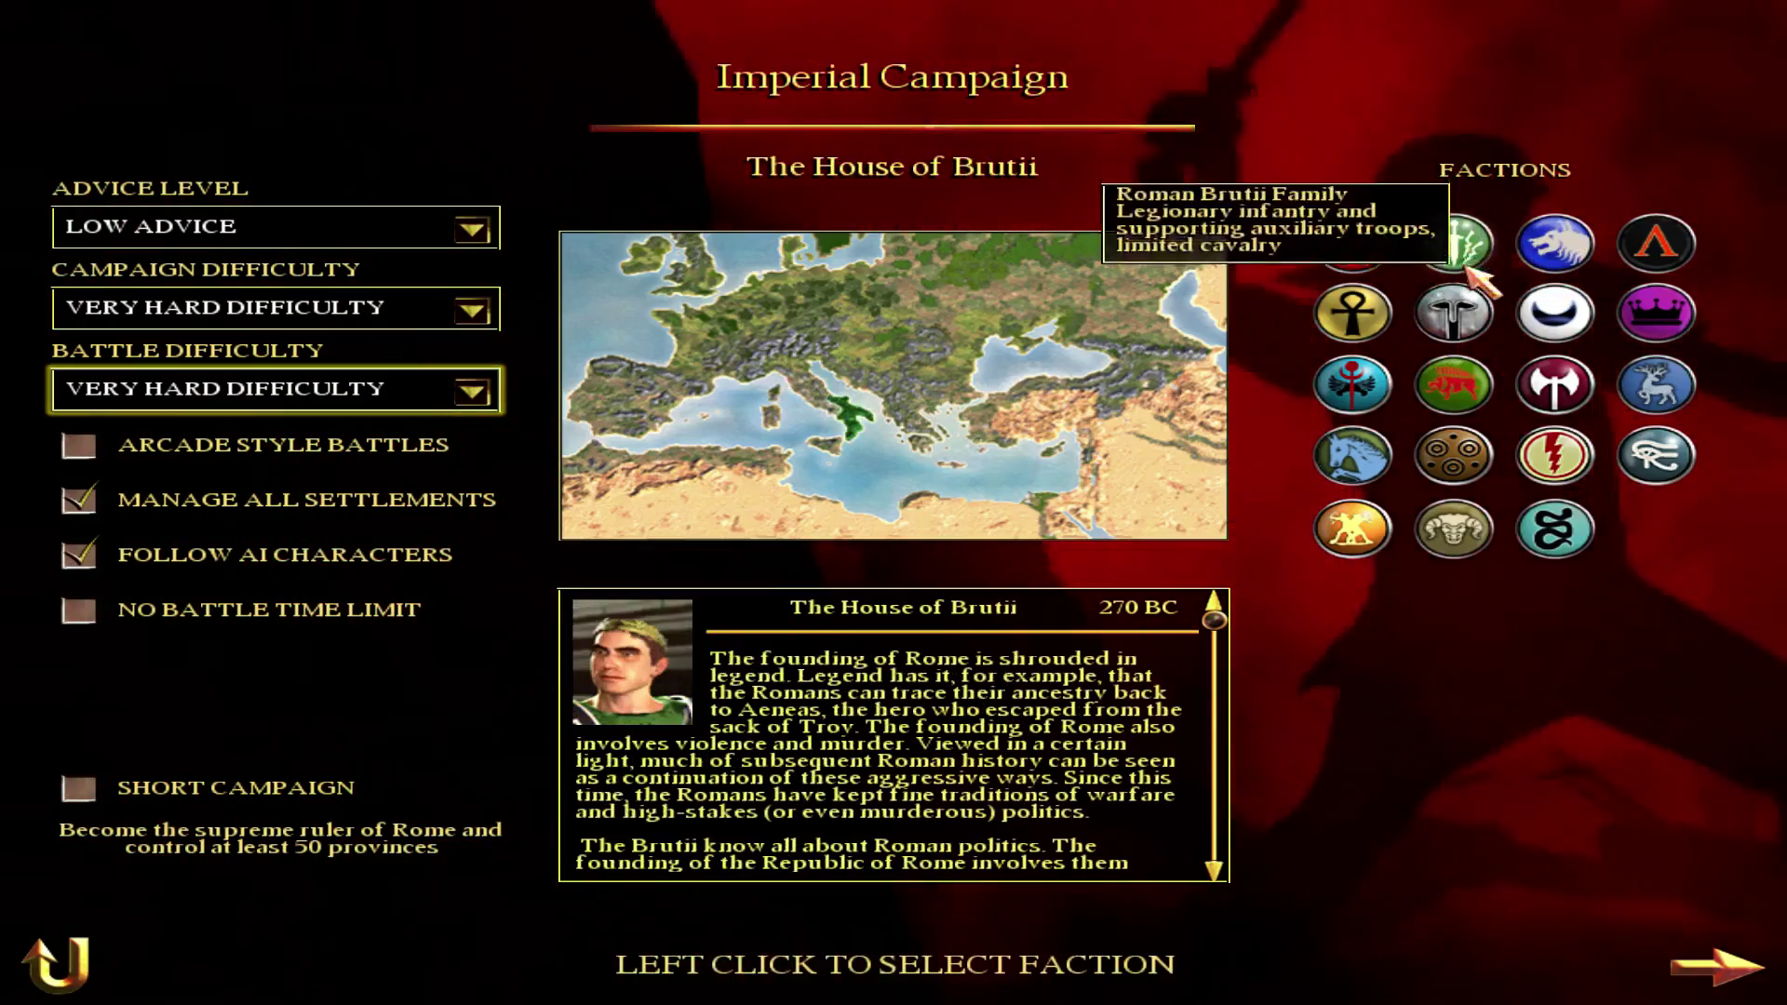
left_click(1460, 328)
left_click(1465, 366)
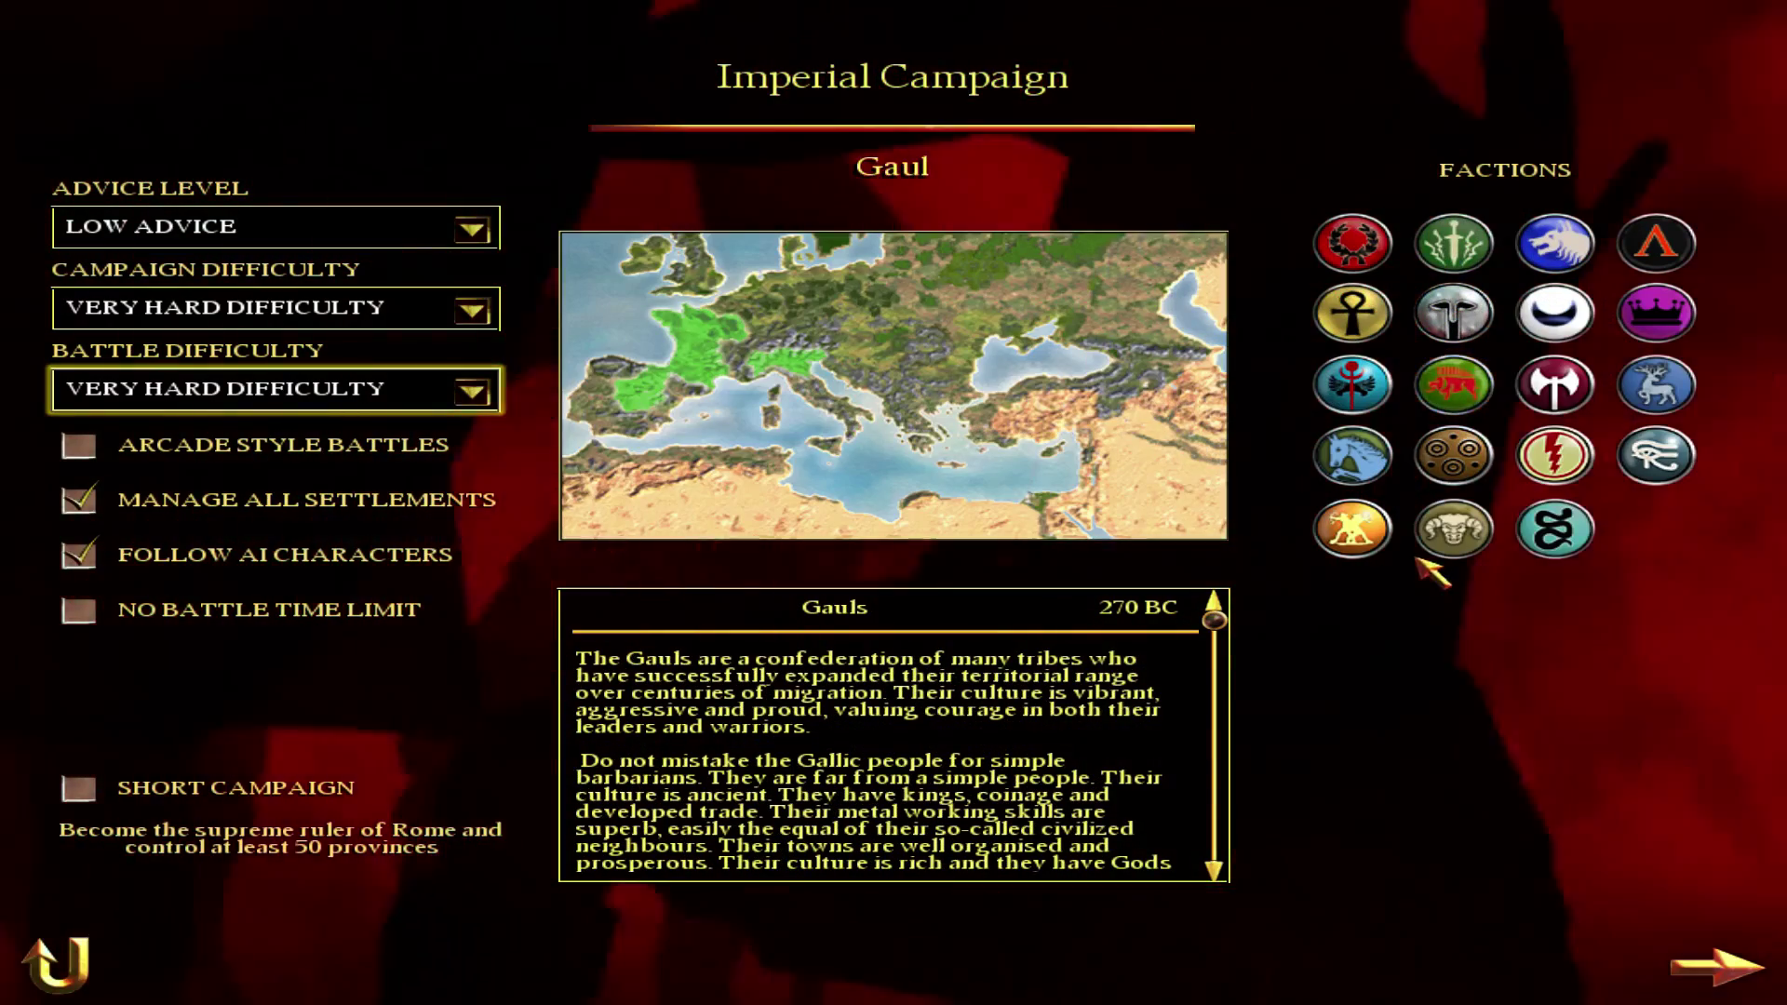